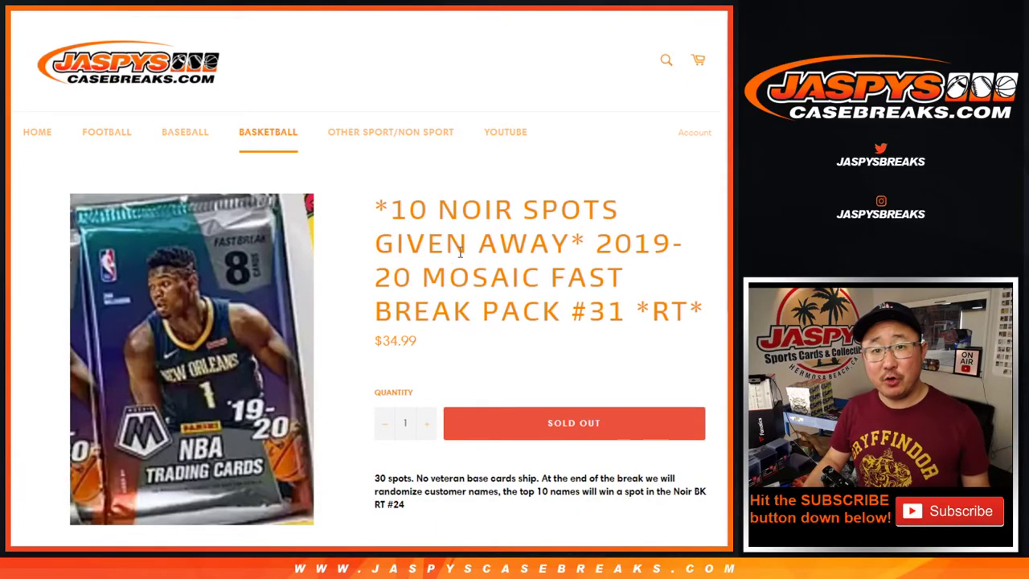
# Step: Highlight key parts of the Fast Break Pack #31 title: FAST, 31 and 10 NOIR
pyautogui.moveTo(597, 238); pyautogui.dragTo(703, 314)
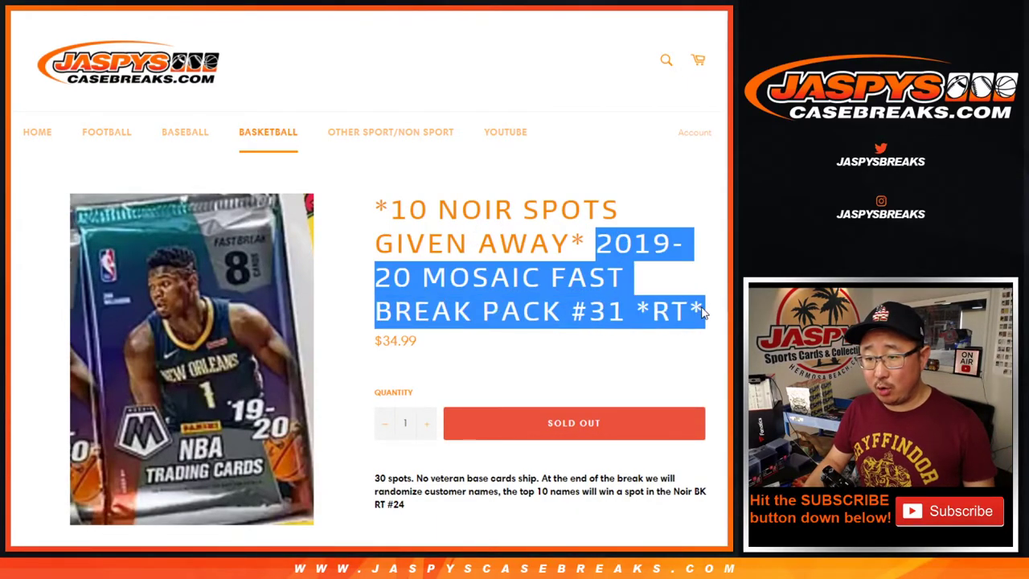
pyautogui.click(659, 278)
pyautogui.doubleClick(587, 273)
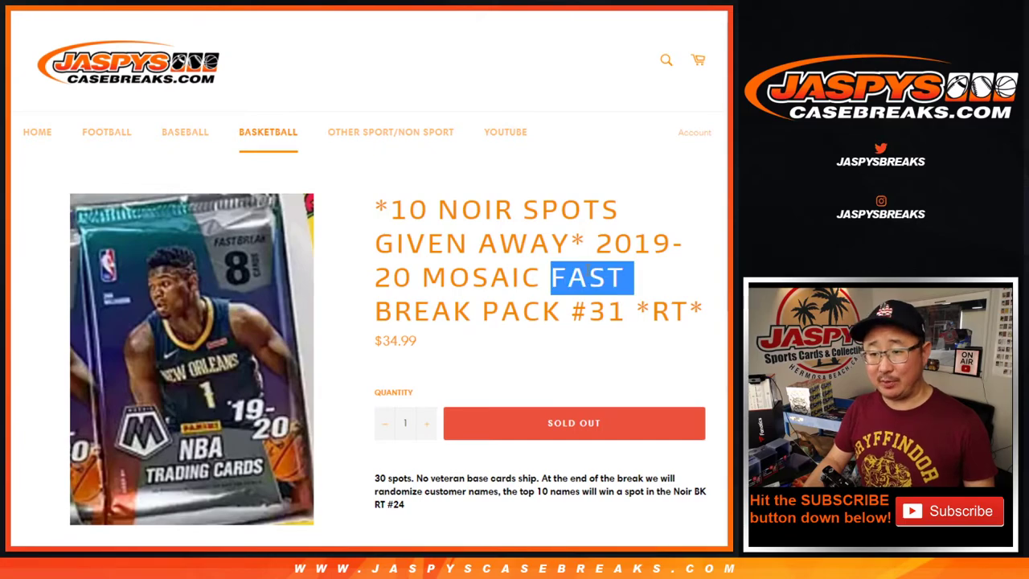
pyautogui.click(604, 240)
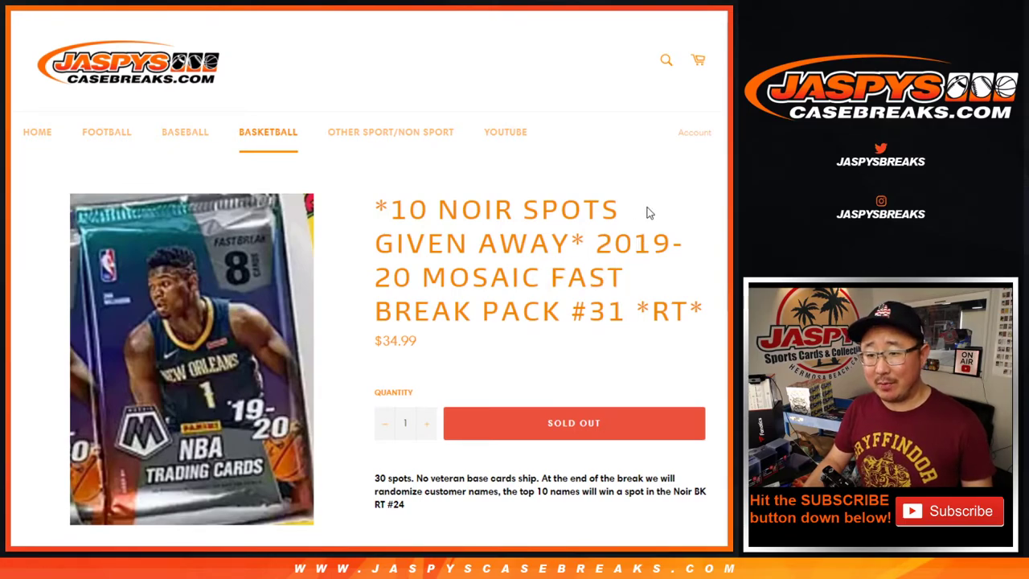
pyautogui.moveTo(590, 312); pyautogui.dragTo(652, 312)
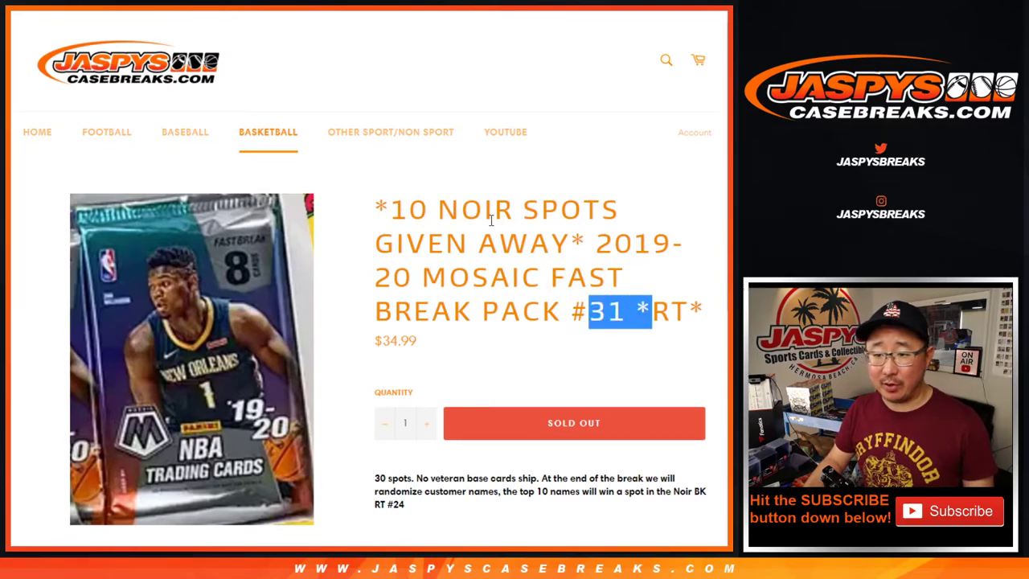
pyautogui.moveTo(391, 211); pyautogui.dragTo(518, 211)
pyautogui.click(547, 220)
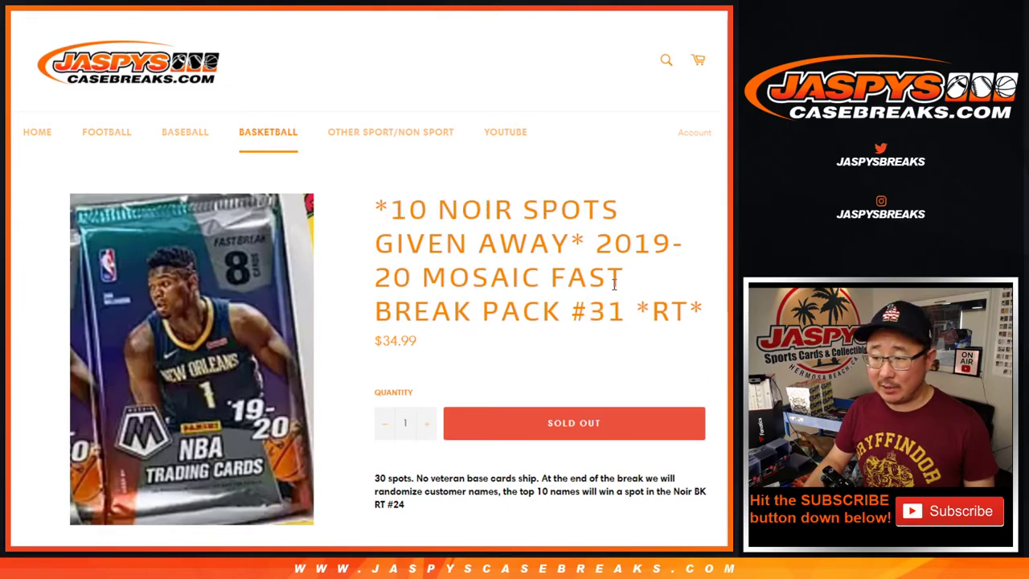
# Step: Highlight the top-10 giveaway rules in the product description
pyautogui.scroll(-3, 615, 283)
pyautogui.moveTo(488, 273); pyautogui.dragTo(570, 306)
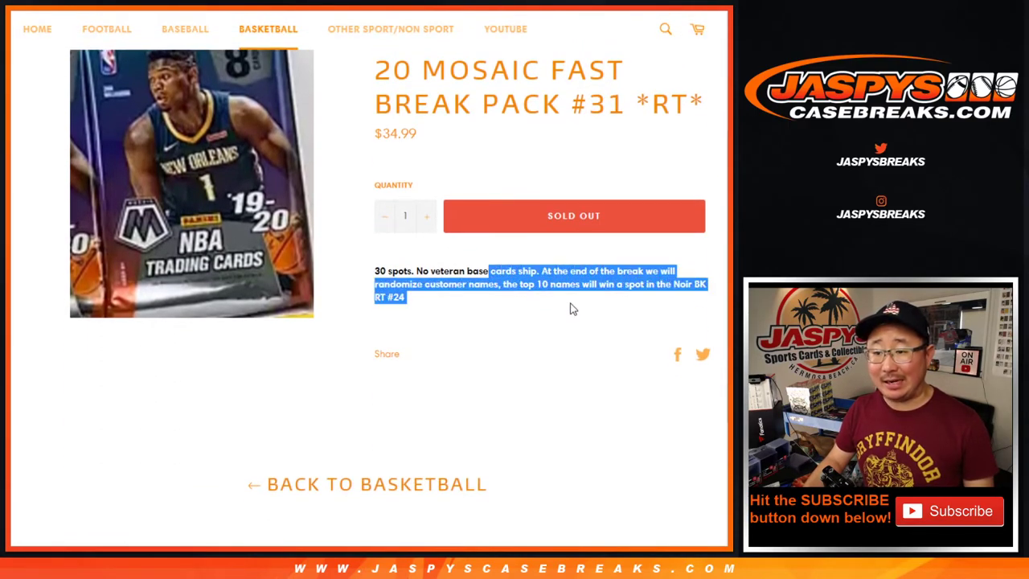
pyautogui.click(570, 306)
pyautogui.scroll(3, 563, 296)
# Step: Roll two dice on RANDOM.ORG to set the shuffle count
pyautogui.hotkey('alt', 'Tab')
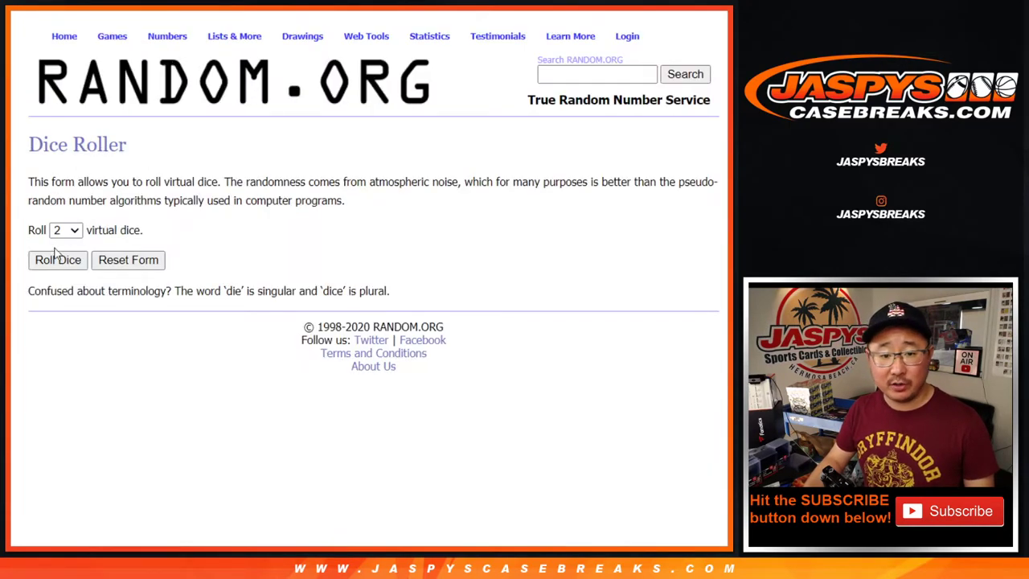
pyautogui.click(57, 256)
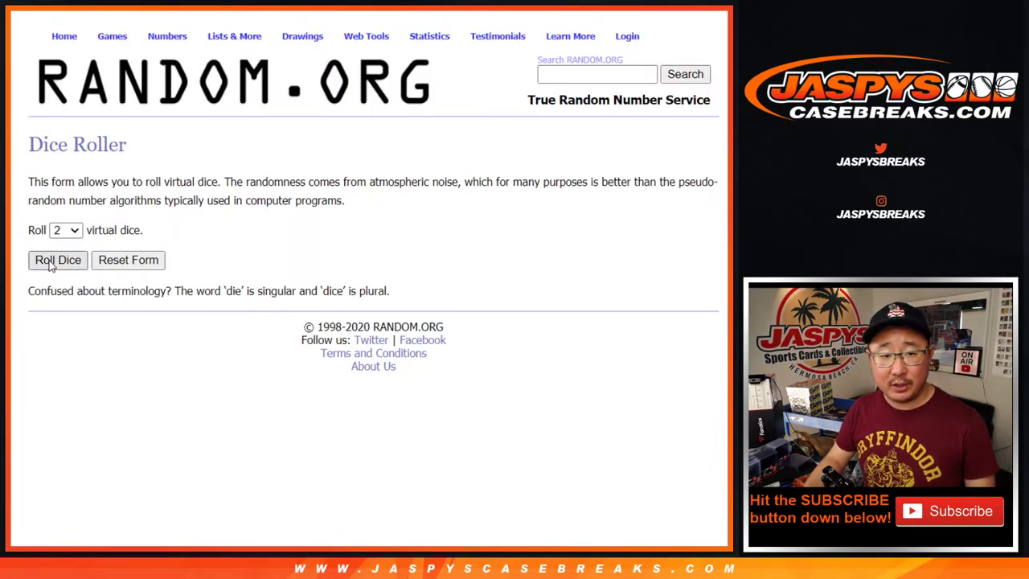
pyautogui.hotkey('alt', 'Tab')
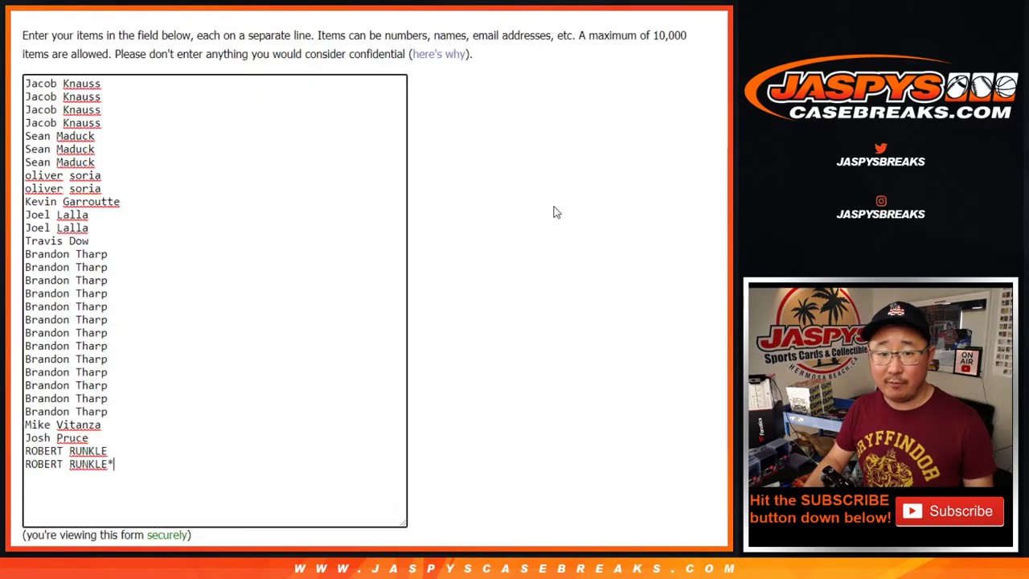
pyautogui.scroll(-2, 322, 345)
# Step: Shuffle the customer names four times in the List Randomizer
pyautogui.click(55, 452)
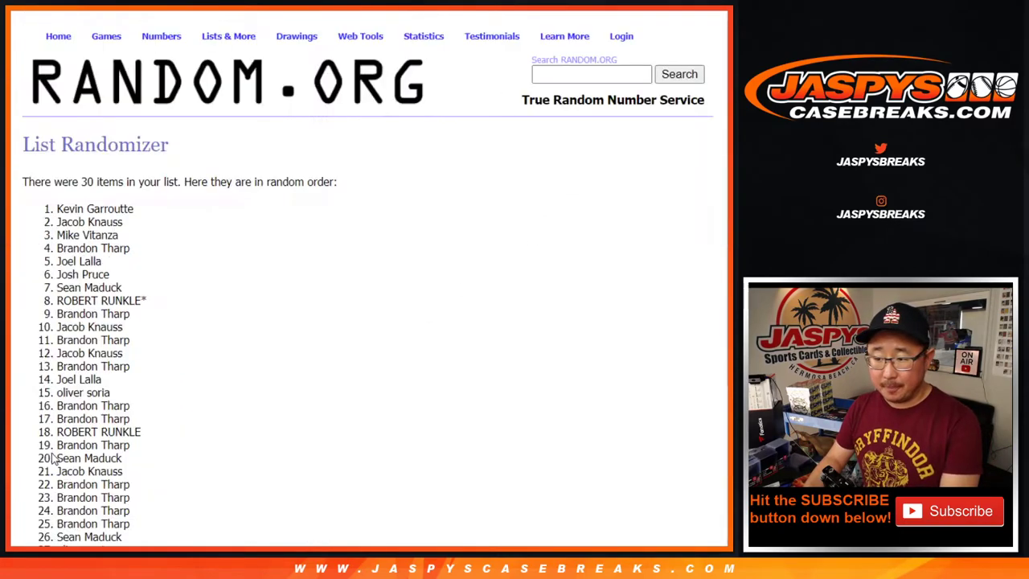
pyautogui.scroll(-3, 53, 457)
pyautogui.click(46, 453)
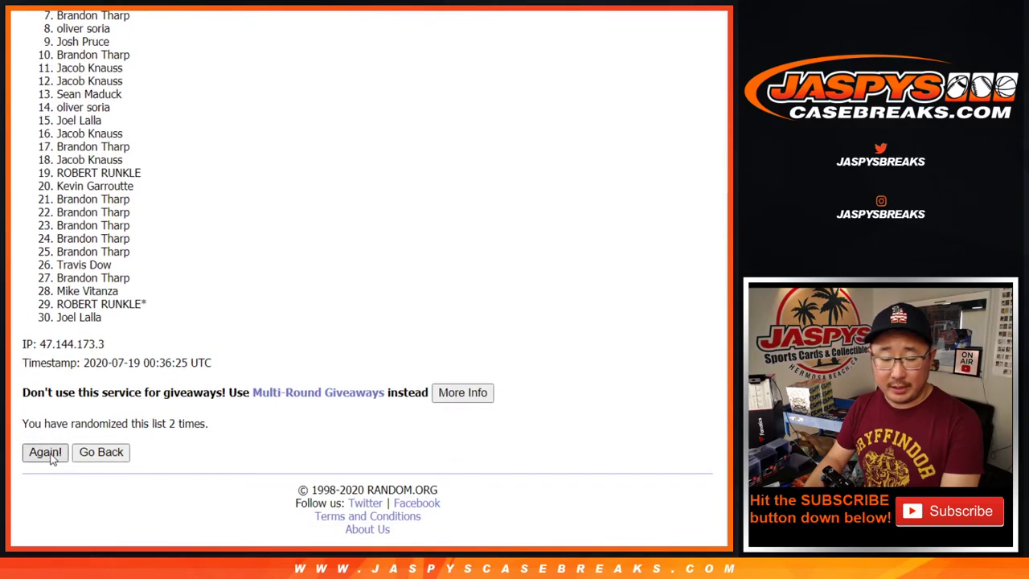
pyautogui.click(46, 452)
pyautogui.scroll(-3, 48, 454)
pyautogui.press('Return')
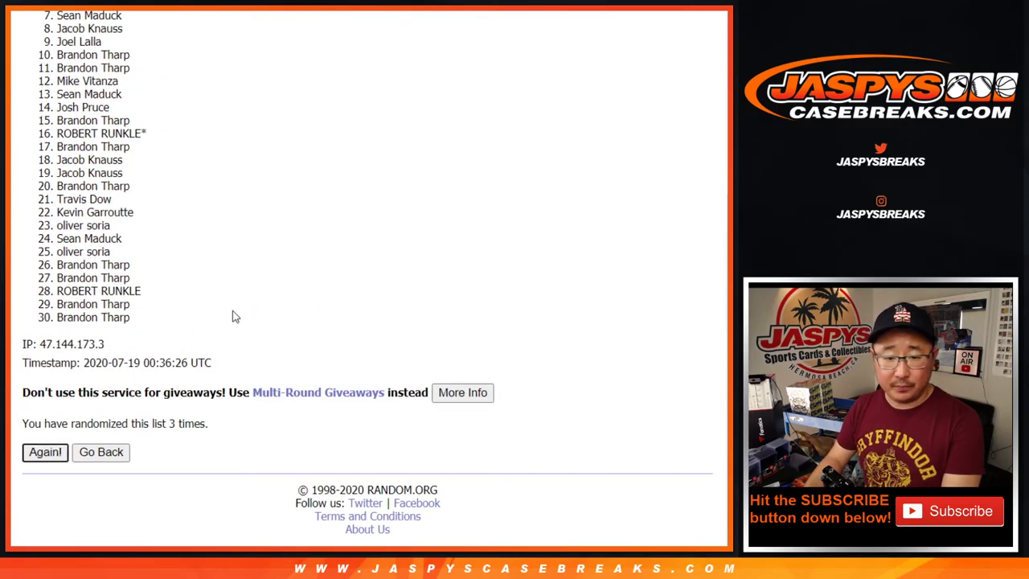
pyautogui.scroll(-3, 234, 314)
pyautogui.scroll(3, 198, 232)
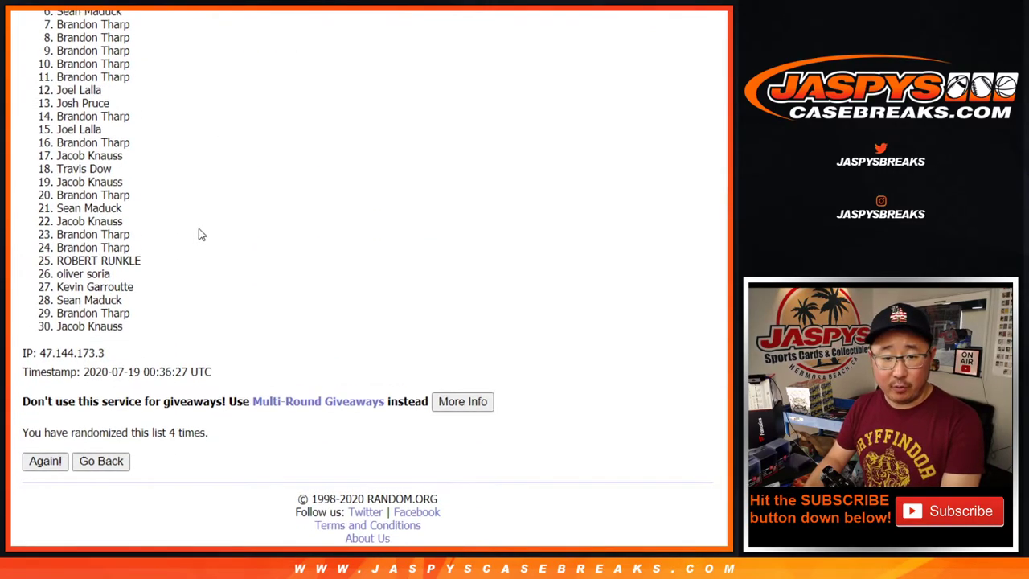
# Step: Paste the 30 randomized names into column A of the spreadsheet, starting at A1
pyautogui.moveTo(59, 74); pyautogui.dragTo(149, 456)
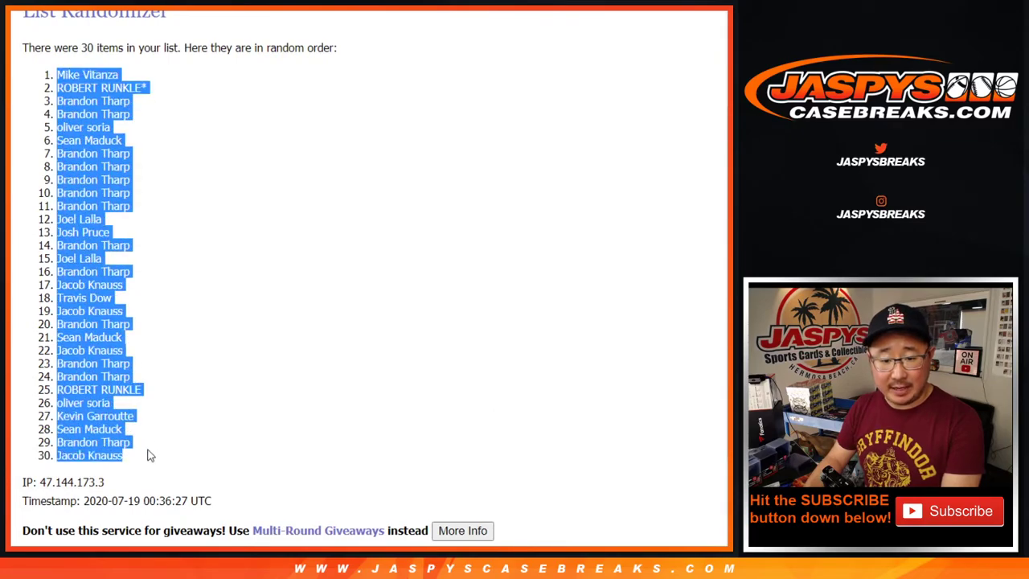
pyautogui.hotkey('ctrl', 'Tab')
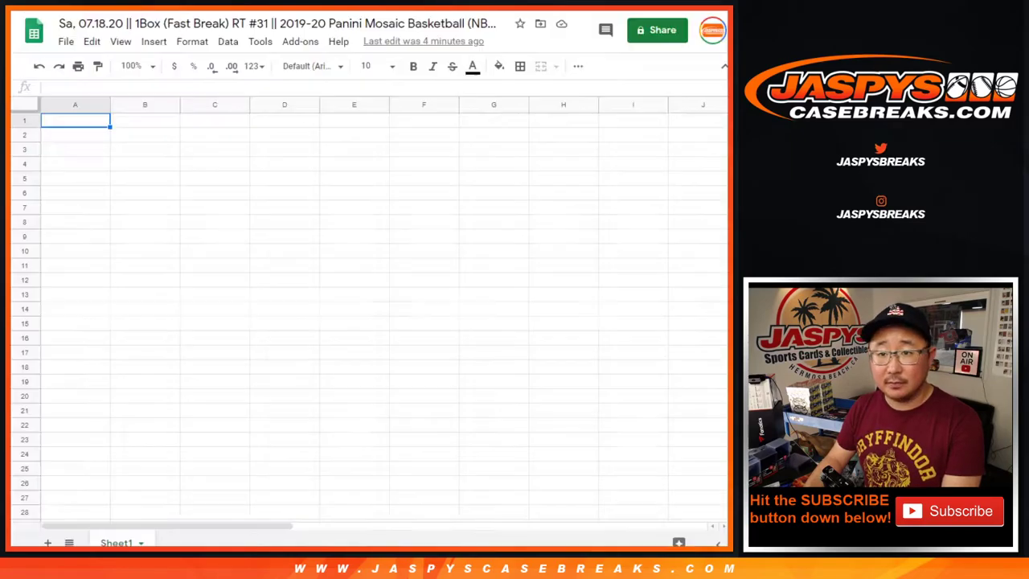
pyautogui.rightClick(100, 121)
pyautogui.click(134, 107)
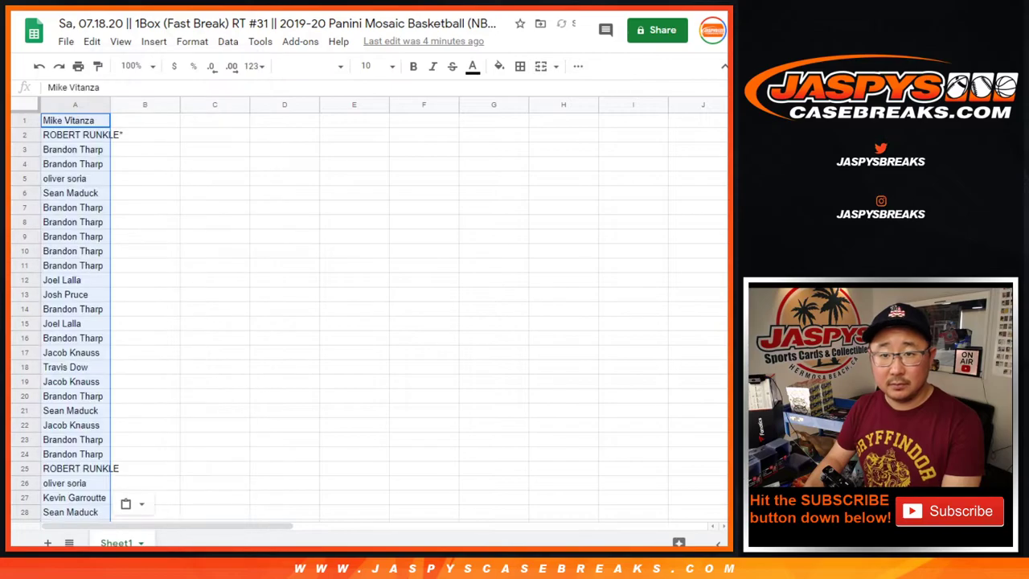
pyautogui.hotkey('ctrl', 'Tab')
pyautogui.hotkey('ctrl', 'Tab')
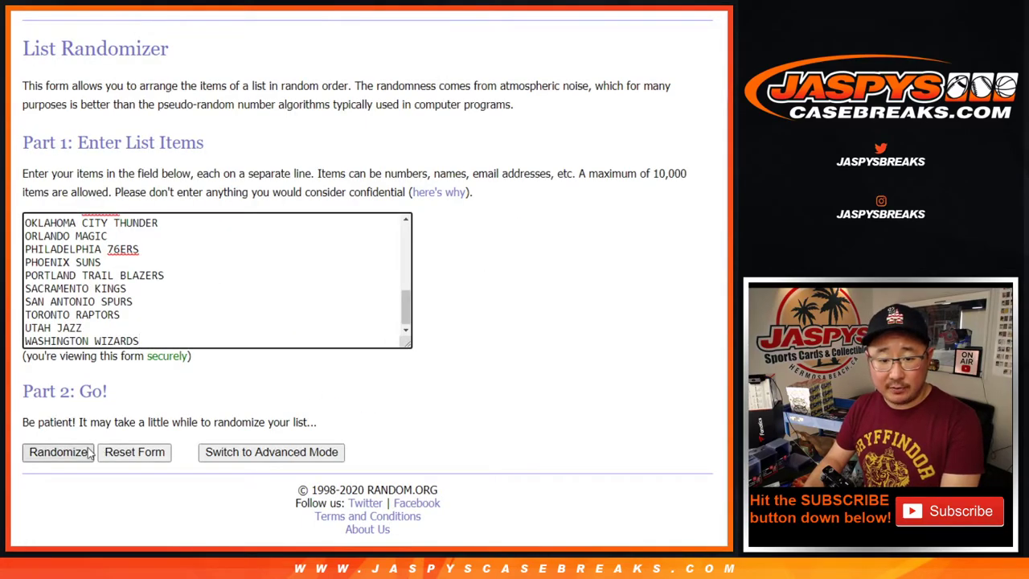
# Step: Shuffle the 30 NBA teams four times, then select the list from Boston Celtics to Memphis Grizzlies
pyautogui.click(59, 452)
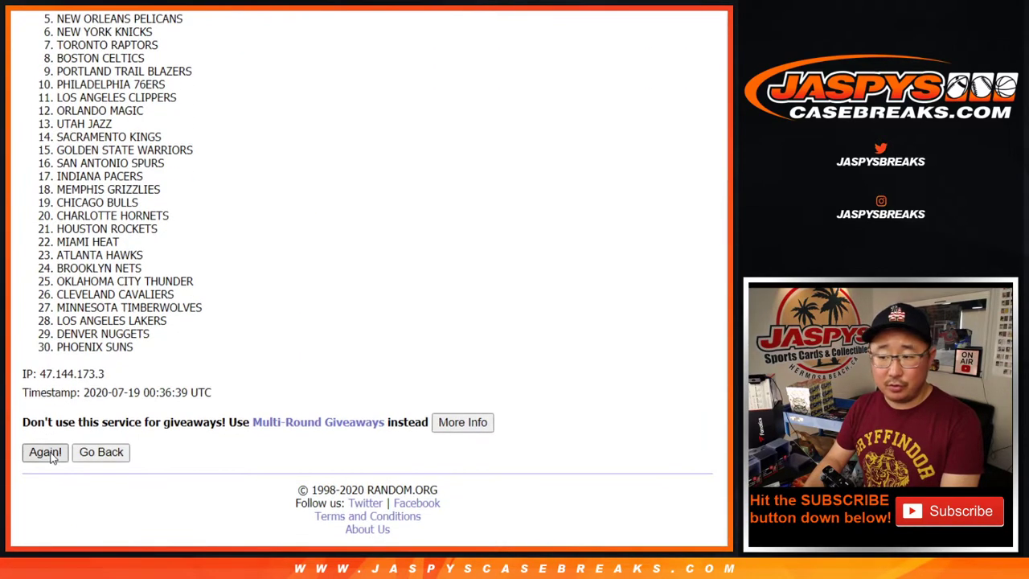
pyautogui.click(47, 453)
pyautogui.click(46, 453)
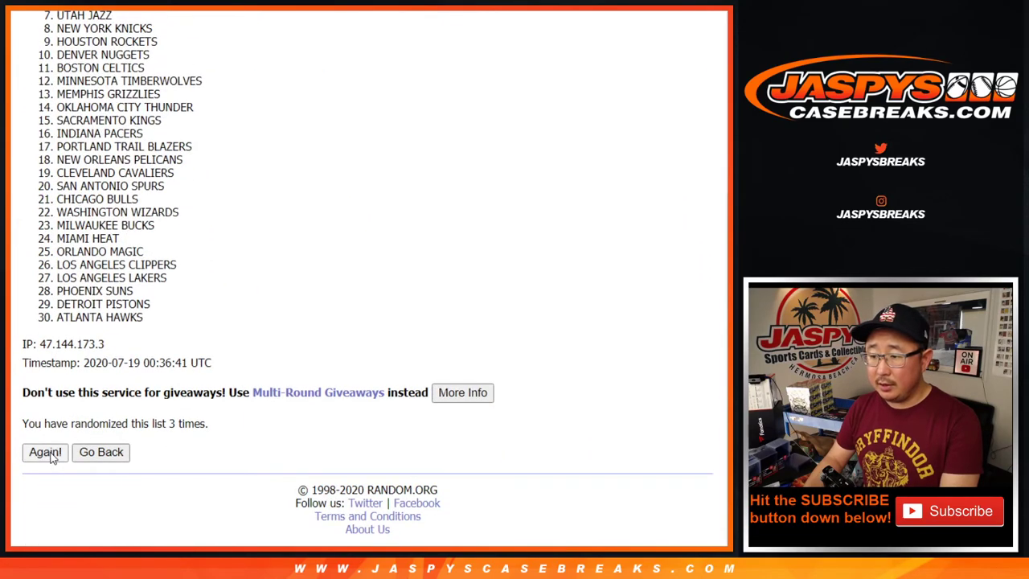
pyautogui.press('F5')
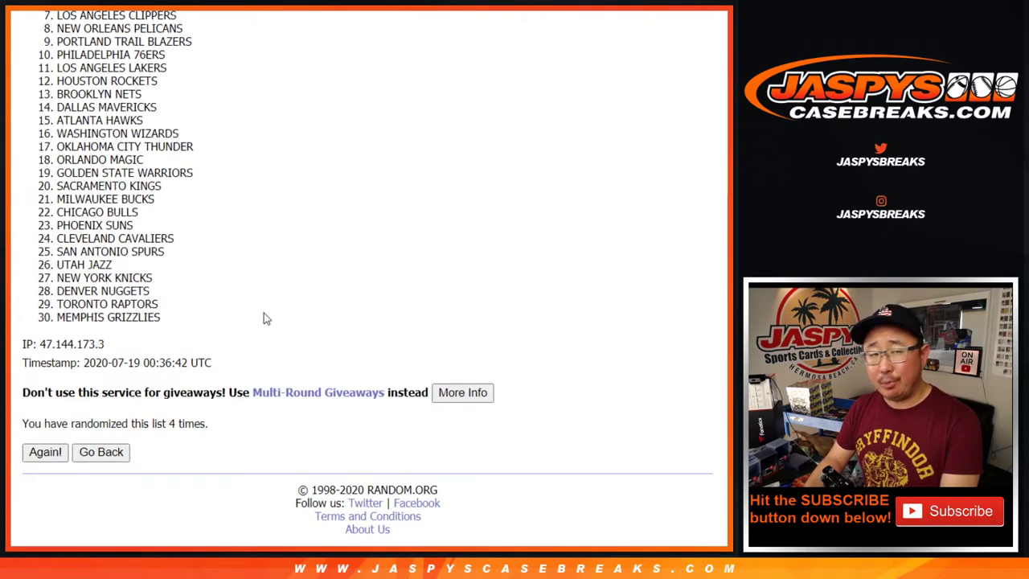
pyautogui.scroll(1, 241, 322)
pyautogui.scroll(1, 215, 319)
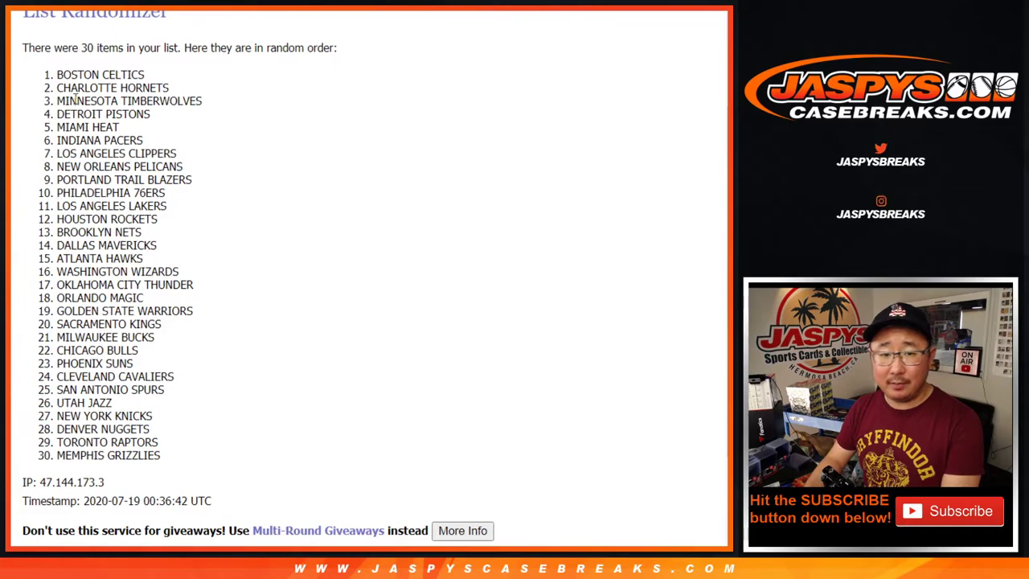
pyautogui.moveTo(58, 73); pyautogui.dragTo(199, 461)
pyautogui.hotkey('ctrl', 'c')
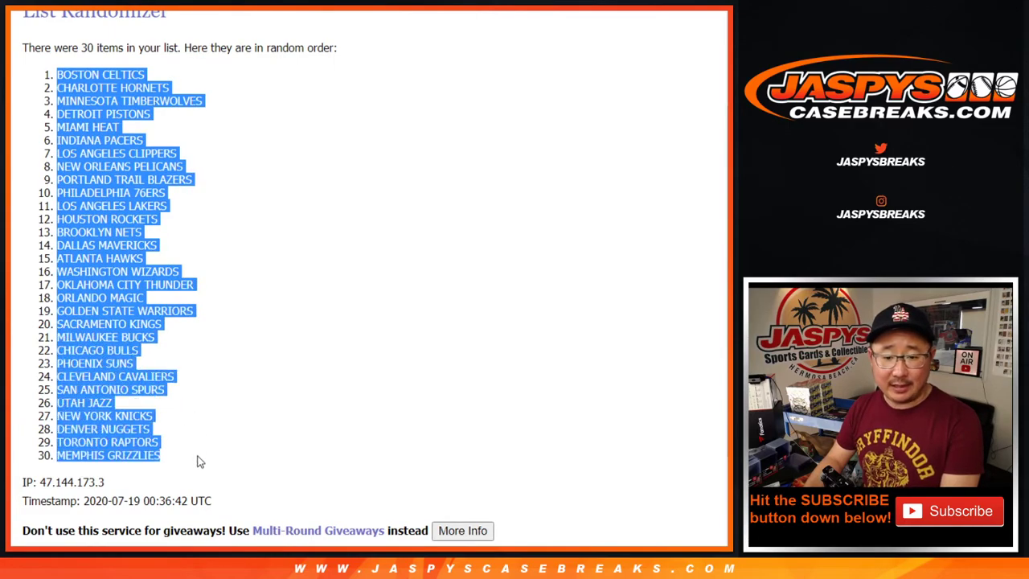
pyautogui.scroll(-1, 208, 278)
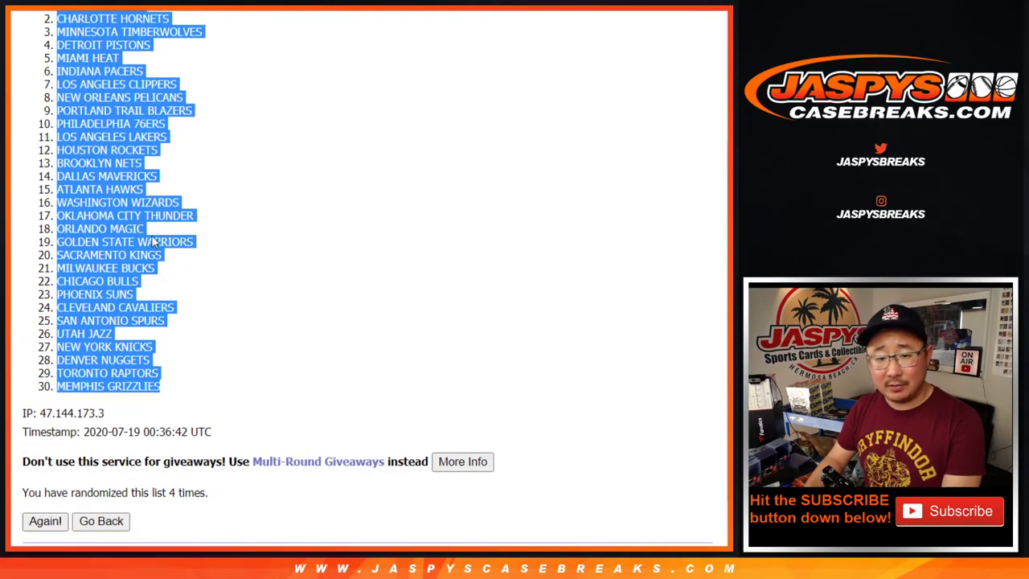
# Step: Paste the randomized team names into column B starting at B1
pyautogui.hotkey('alt', 'Tab')
pyautogui.click(155, 122)
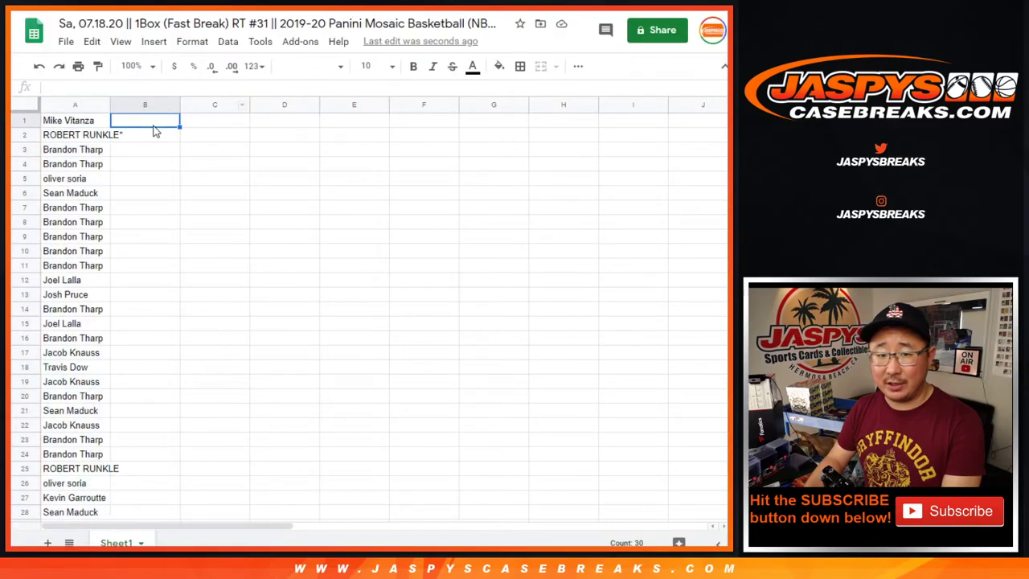
pyautogui.rightClick(158, 120)
pyautogui.click(192, 107)
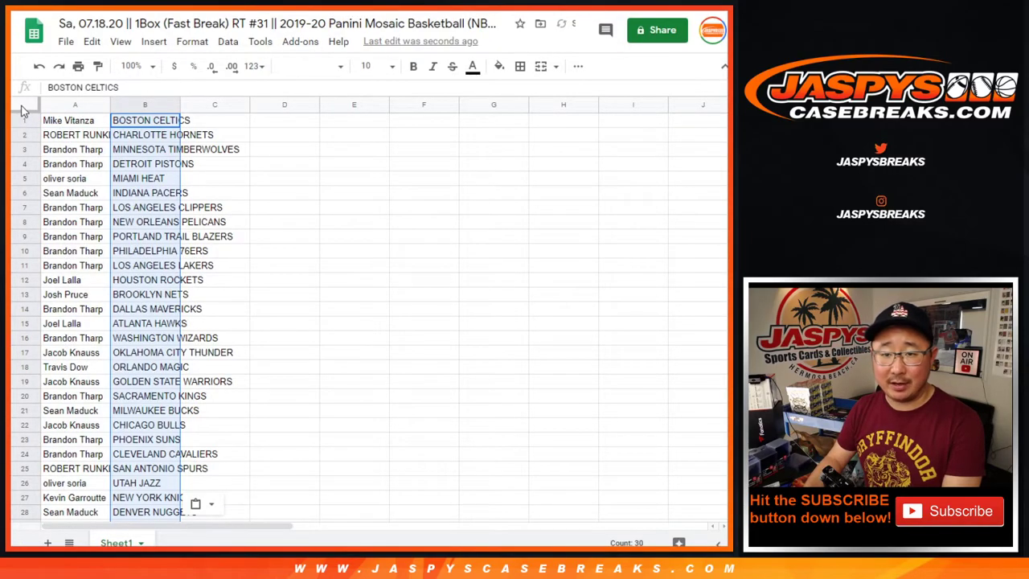
# Step: Set the whole sheet to Cambria 12, zoom to 125% and autofit column A
pyautogui.click(25, 108)
pyautogui.click(330, 69)
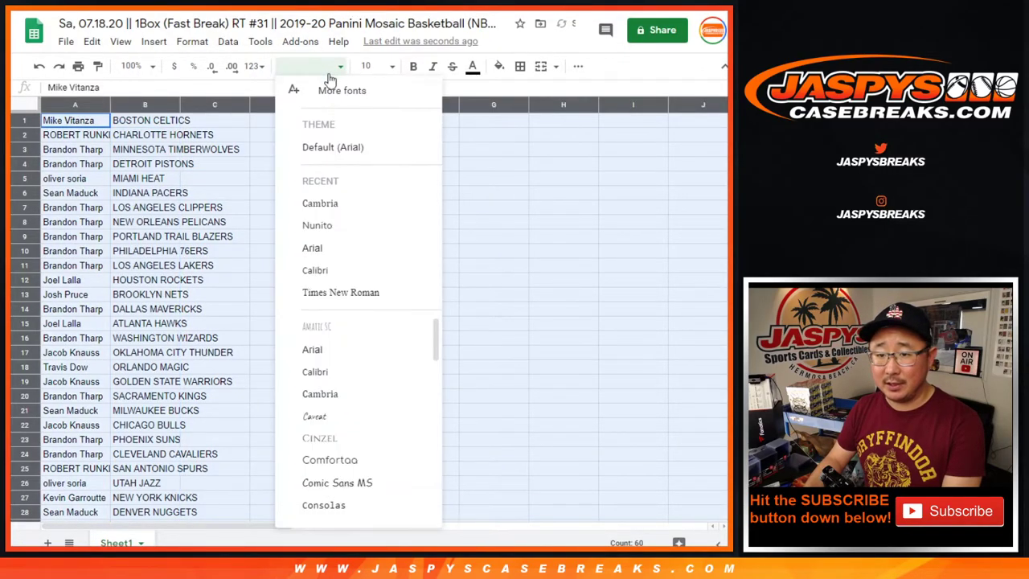
pyautogui.click(338, 207)
pyautogui.click(389, 68)
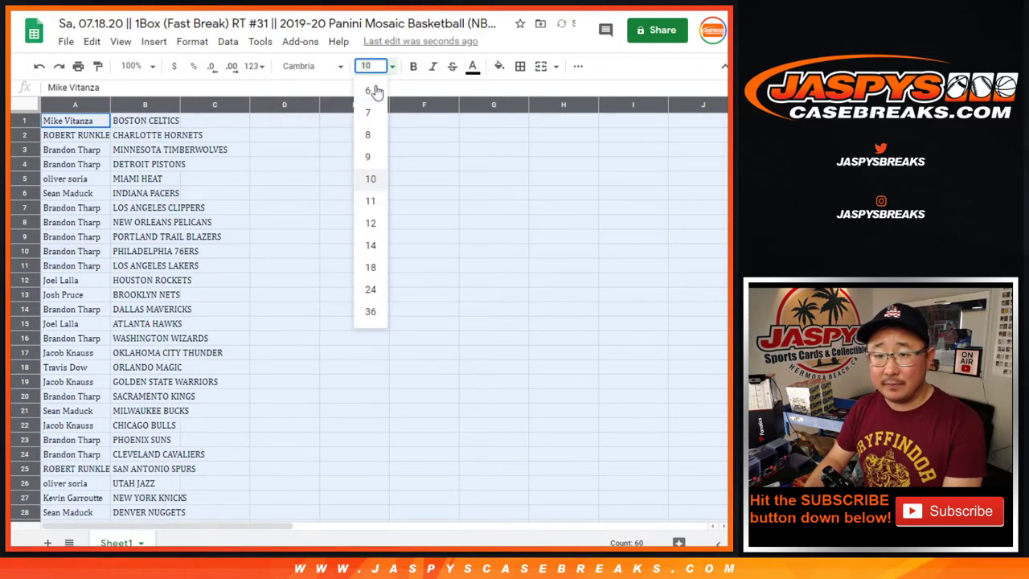
pyautogui.click(375, 229)
pyautogui.click(132, 66)
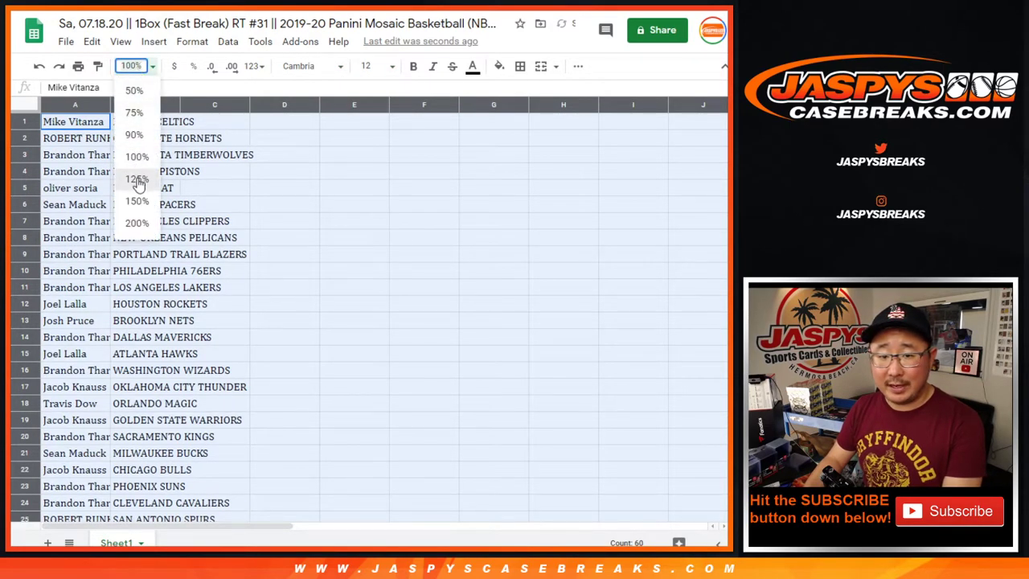
pyautogui.click(136, 178)
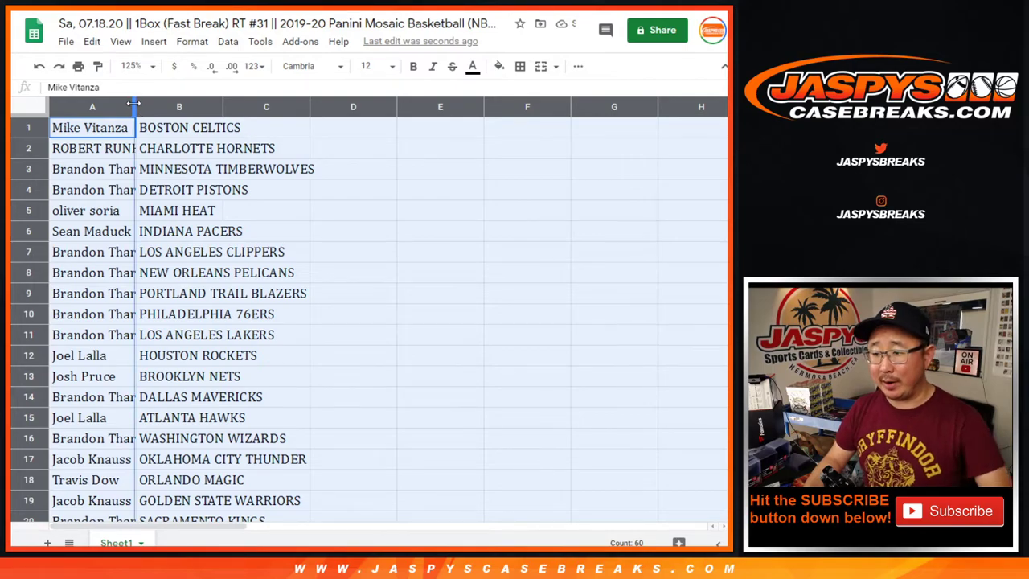
pyautogui.doubleClick(134, 104)
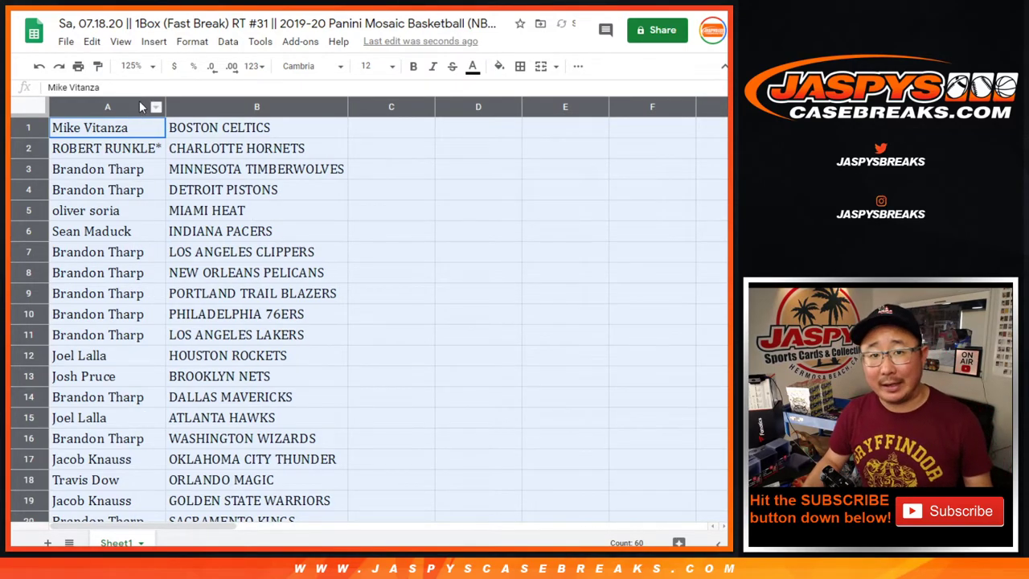
# Step: Review the list in two halves by selecting A1:B15, then A16:B30
pyautogui.keyDown('shift'); pyautogui.click(218, 421); pyautogui.keyUp('shift')
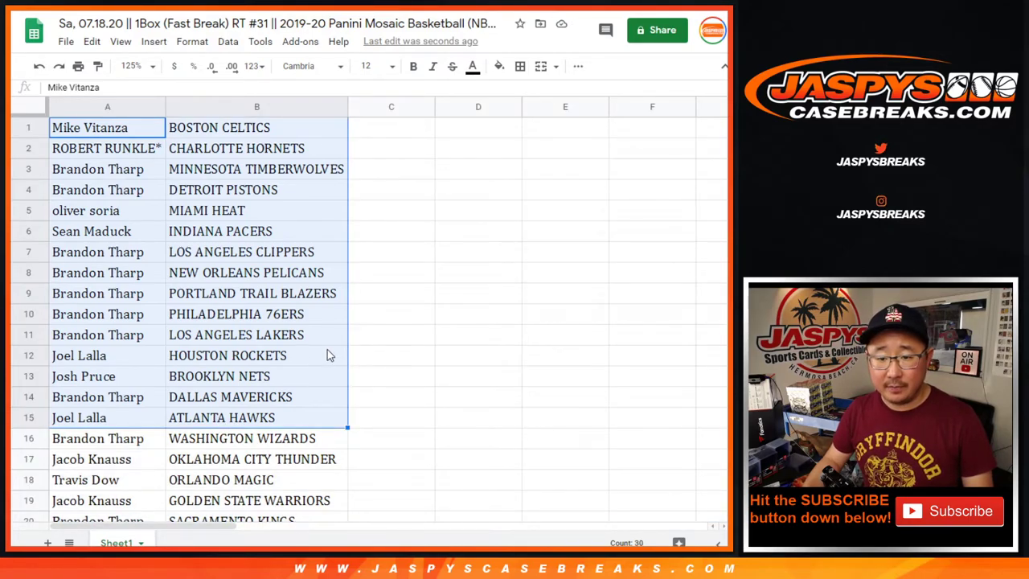
pyautogui.scroll(-4, 324, 349)
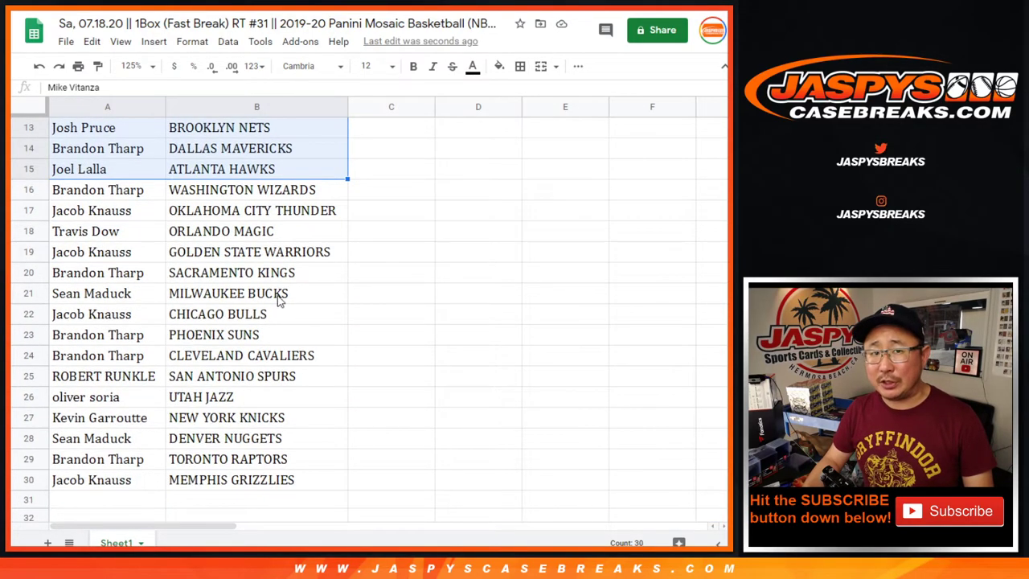
pyautogui.click(147, 199)
pyautogui.keyDown('shift'); pyautogui.click(249, 479); pyautogui.keyUp('shift')
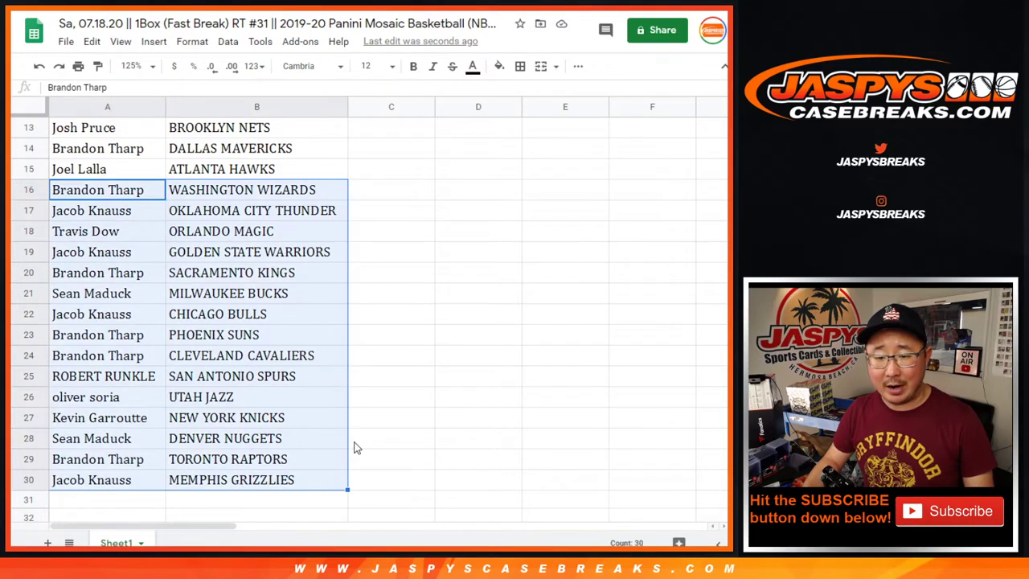
pyautogui.scroll(-1, 357, 448)
pyautogui.scroll(1, 357, 447)
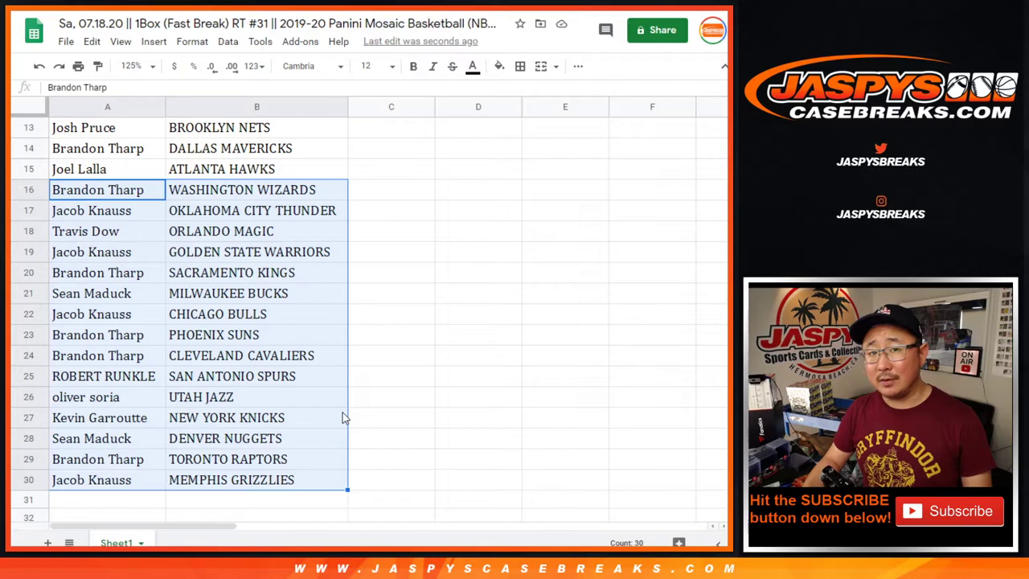
pyautogui.scroll(4, 338, 406)
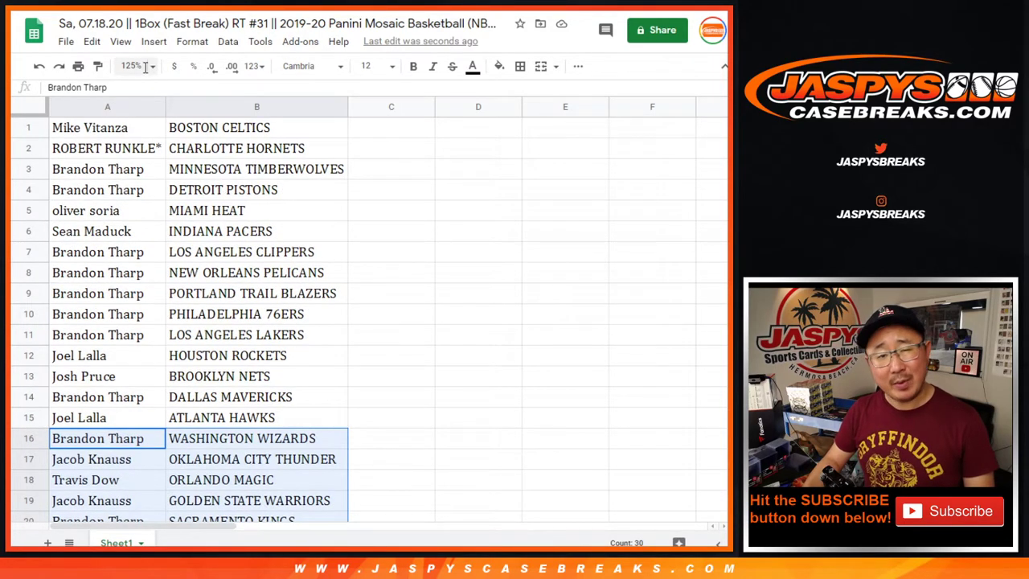
# Step: Zoom the sheet to 80% so all 30 rows fit on screen
pyautogui.click(143, 66)
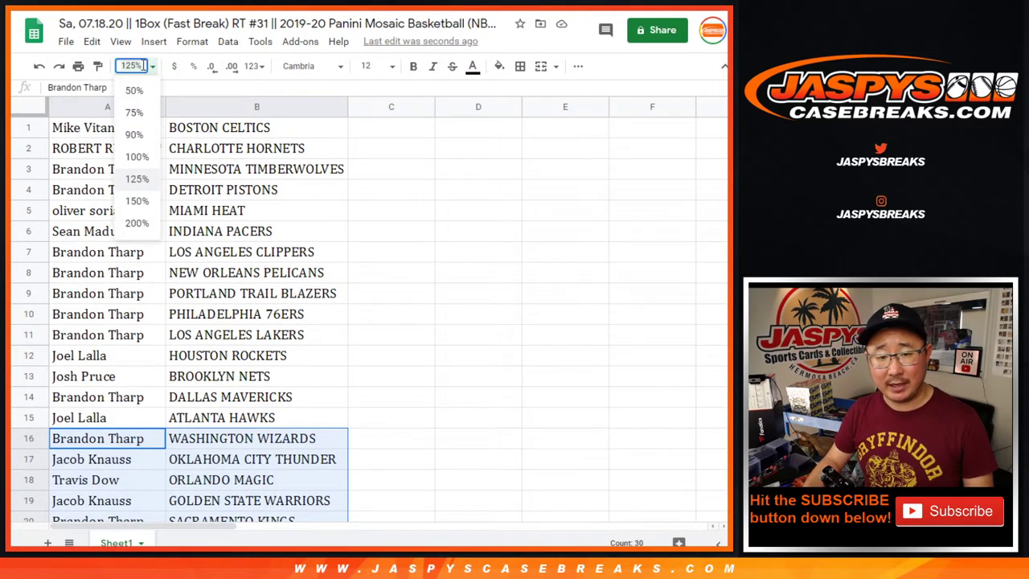
pyautogui.write('80')
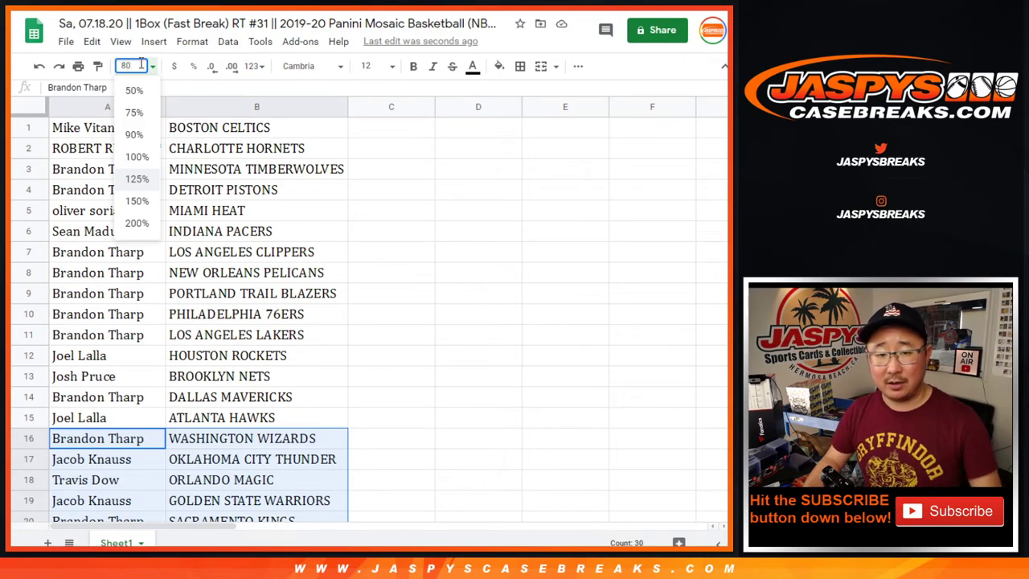
pyautogui.press('Return')
pyautogui.click(197, 182)
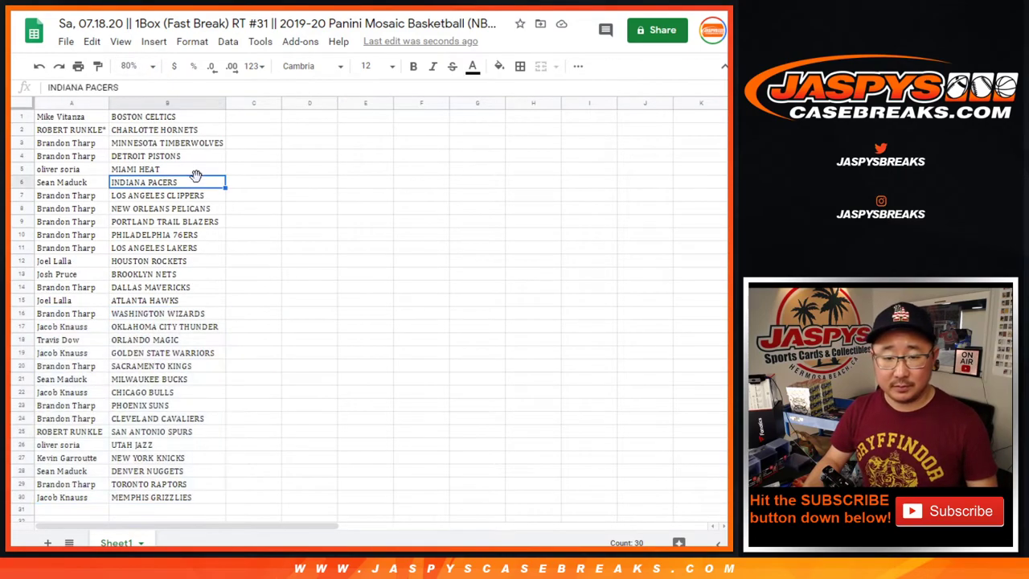
# Step: Sort the sheet by team in column B, A→Z
pyautogui.click(172, 104)
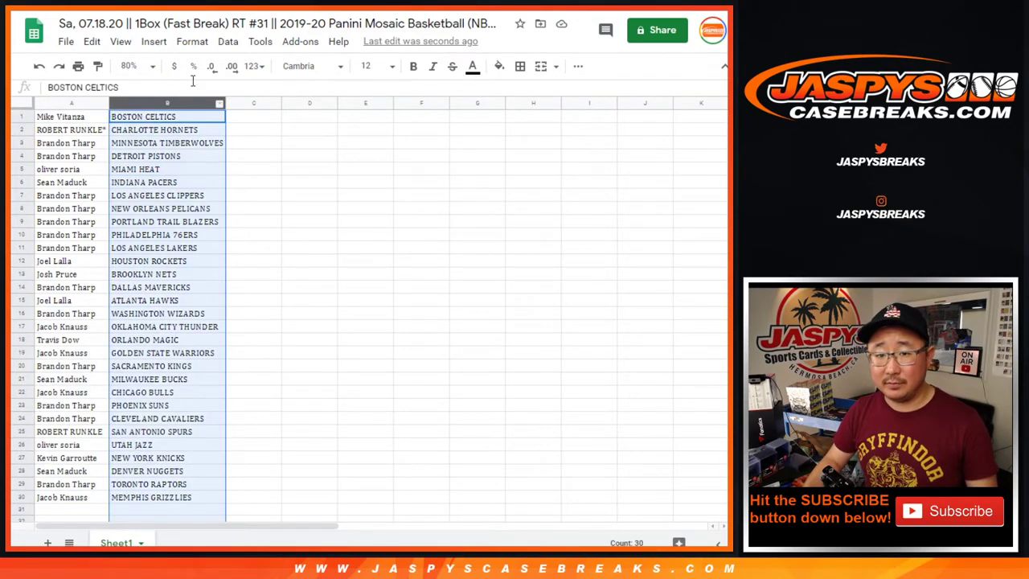
pyautogui.click(227, 41)
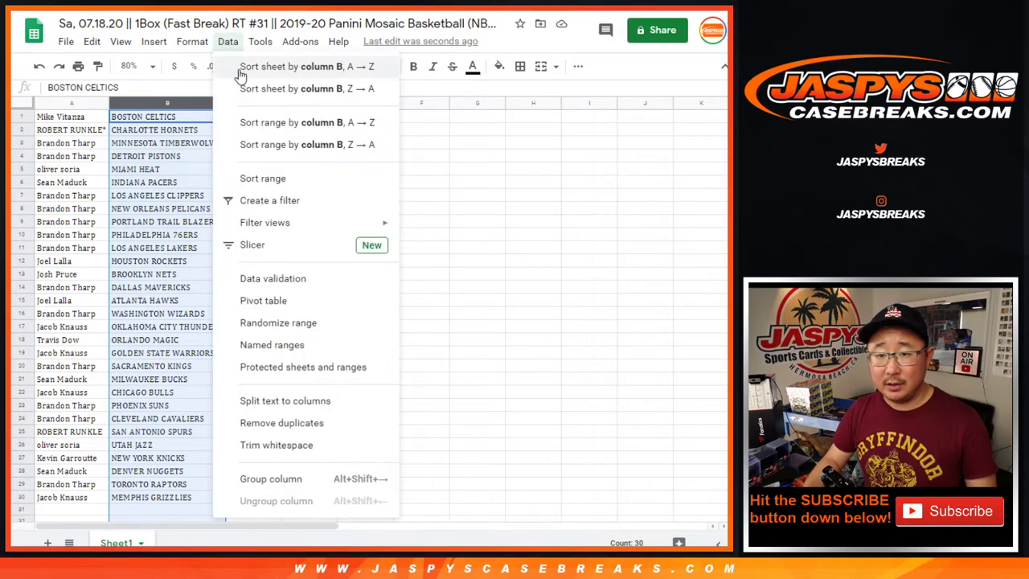
pyautogui.click(242, 68)
# Step: Apply all borders to every cell in the name–team list
pyautogui.click(55, 169)
pyautogui.hotkey('ctrl', 'a')
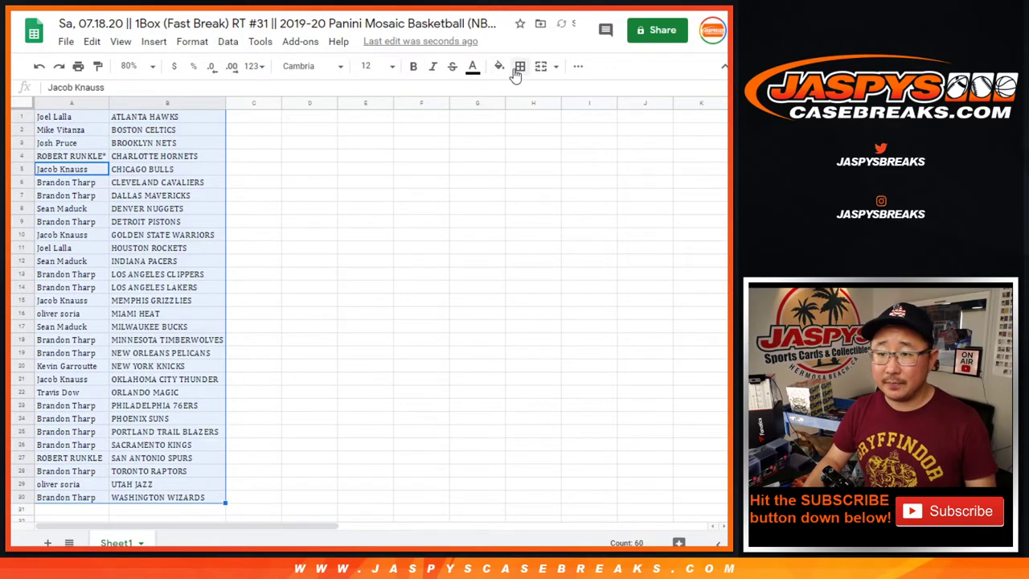
pyautogui.click(521, 65)
pyautogui.click(526, 92)
# Step: Center the names and teams horizontally in their cells
pyautogui.click(577, 70)
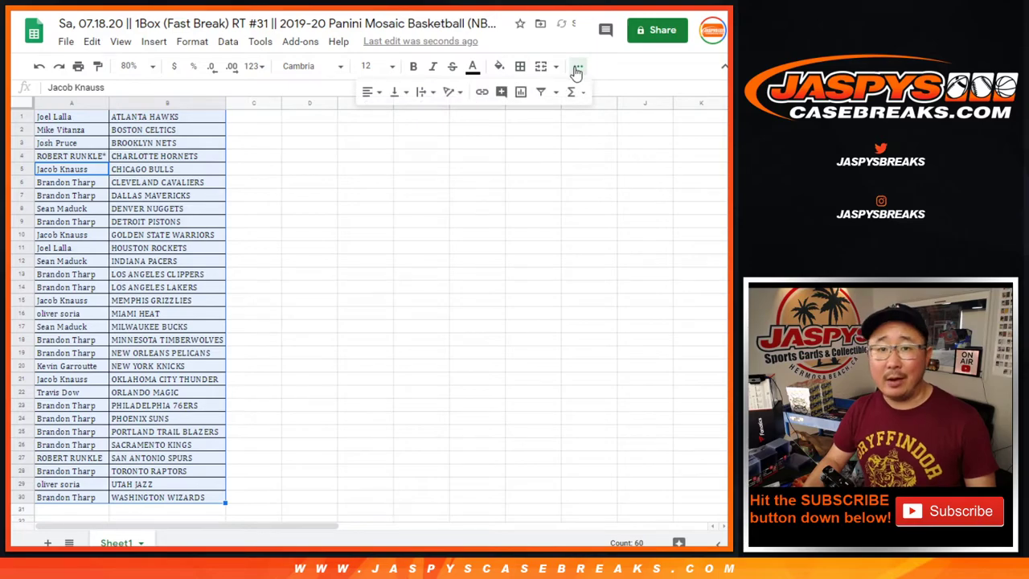
pyautogui.click(367, 92)
pyautogui.click(386, 116)
pyautogui.click(84, 120)
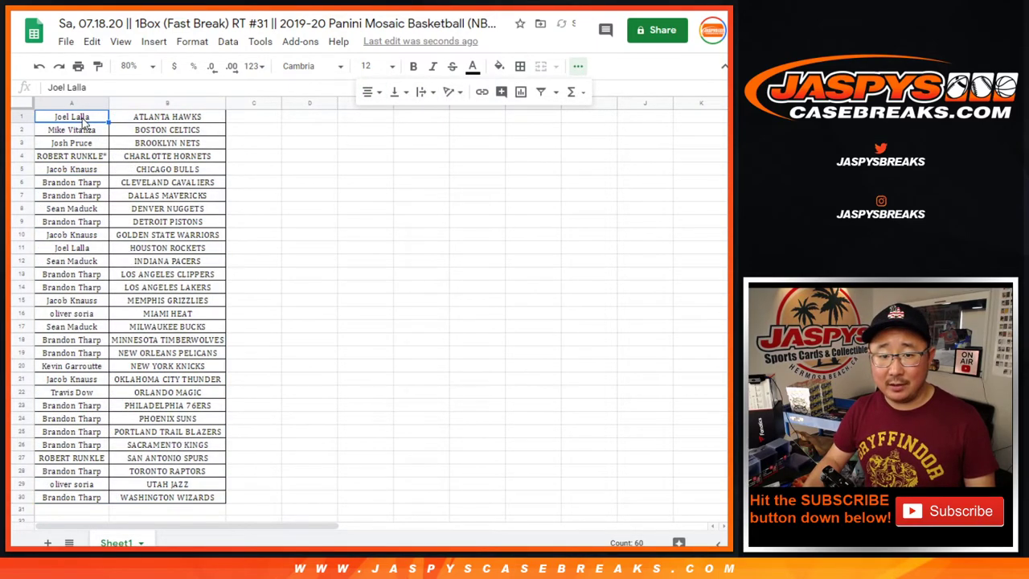
# Step: Print the list in portrait orientation with the workbook title as the header
pyautogui.click(78, 65)
pyautogui.click(638, 195)
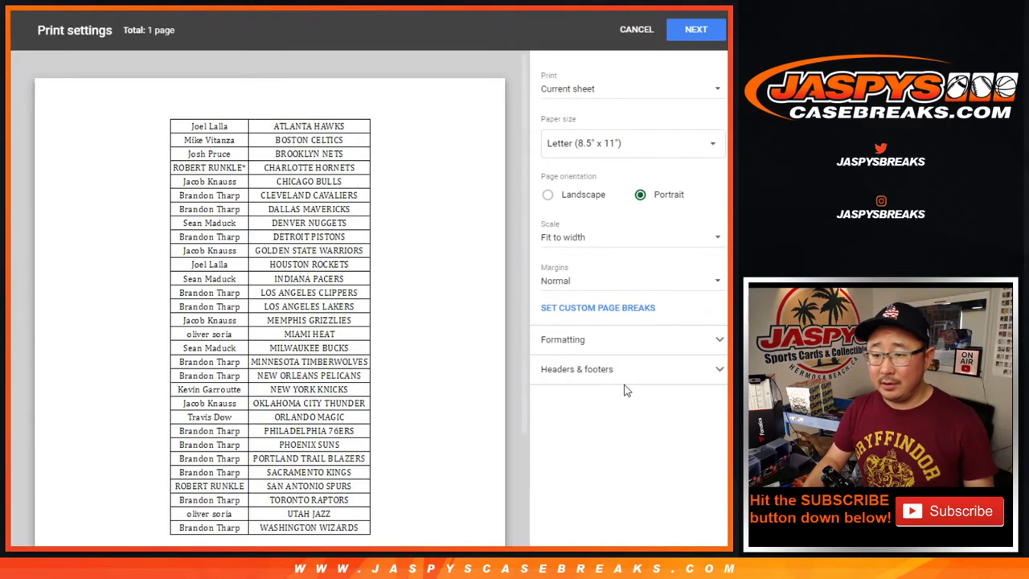
pyautogui.click(602, 372)
pyautogui.click(599, 424)
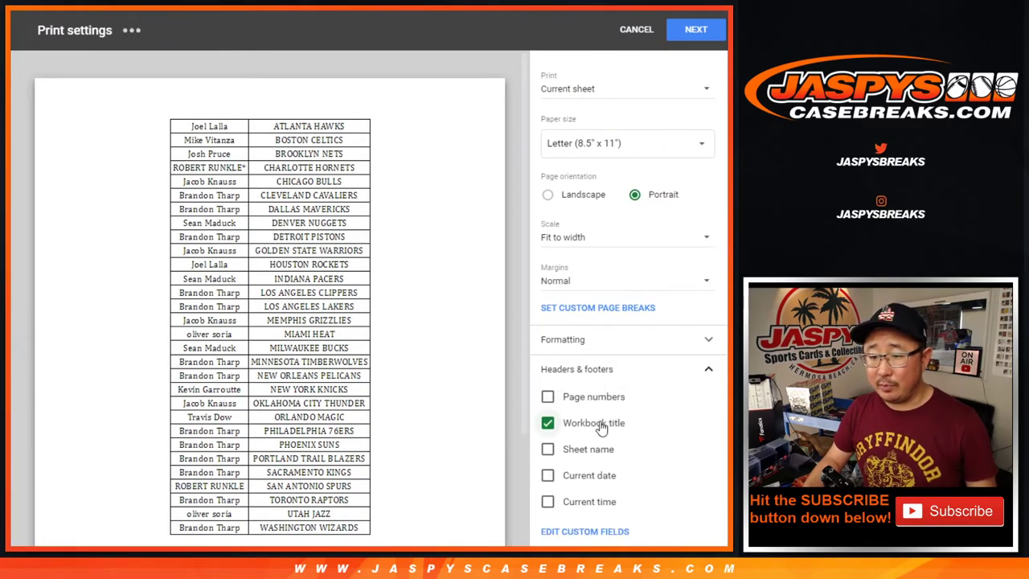
pyautogui.click(682, 28)
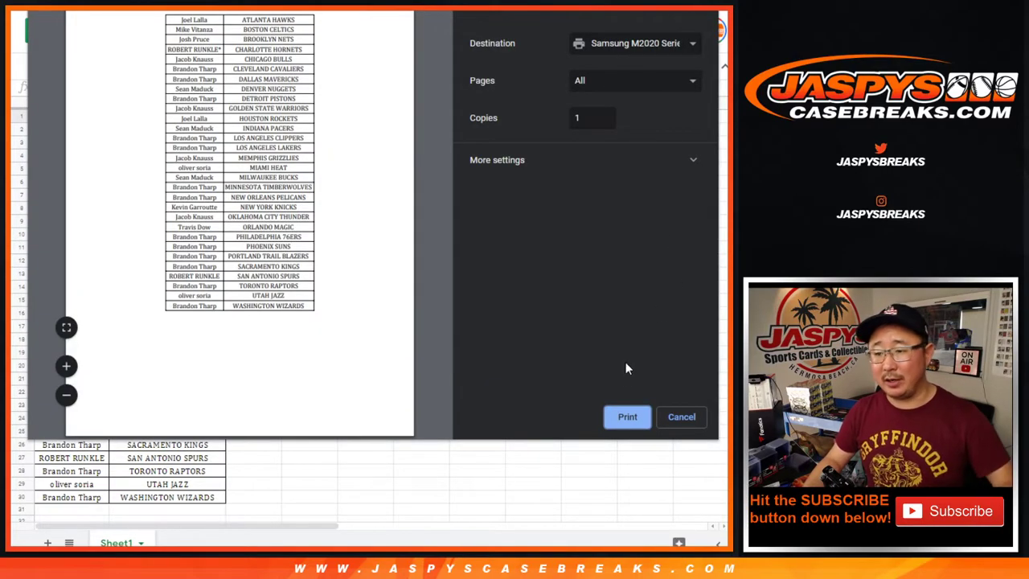
pyautogui.click(627, 417)
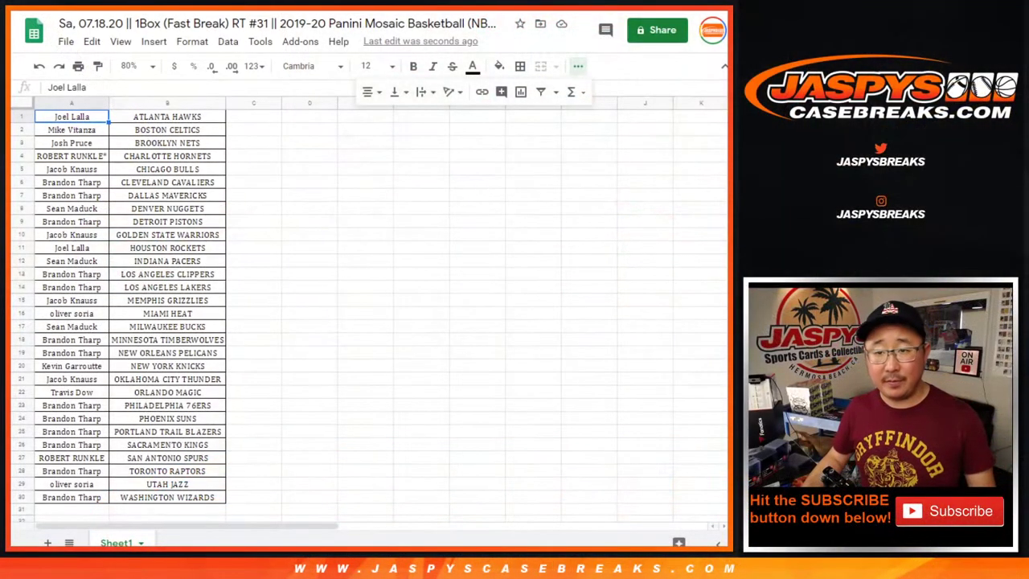
# Step: Copy the 30 names from column A into the RANDOM.ORG List Randomizer
pyautogui.keyDown('shift'); pyautogui.click(88, 502); pyautogui.keyUp('shift')
pyautogui.hotkey('ctrl', 'c')
pyautogui.hotkey('ctrl', 'Tab')
pyautogui.click(307, 280)
pyautogui.hotkey('ctrl', 'v')
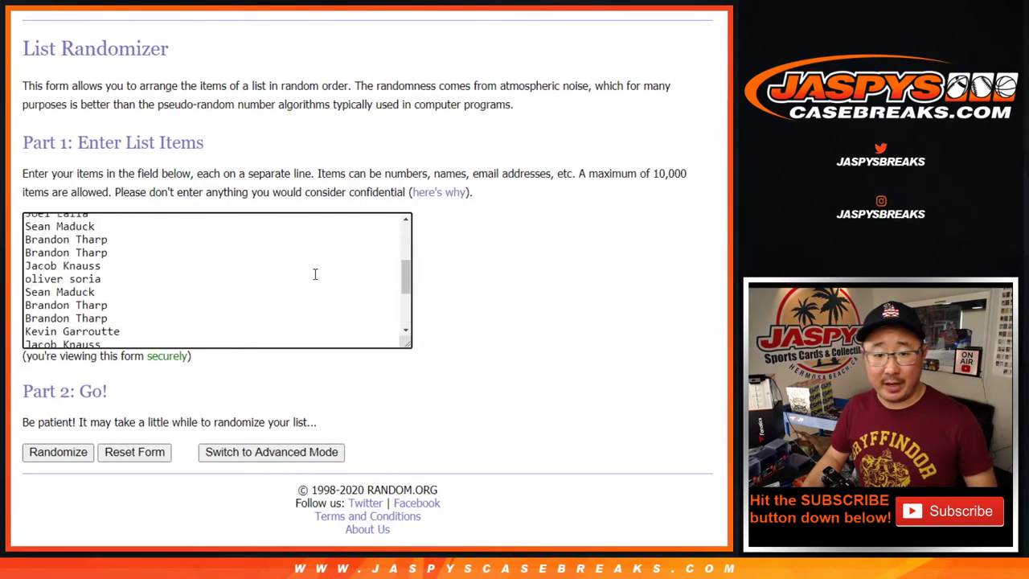
pyautogui.scroll(5, 315, 274)
# Step: Roll two dice on the Dice Roller, which come up 2 and 2
pyautogui.hotkey('ctrl', 'Tab')
pyautogui.hotkey('ctrl', 'Tab')
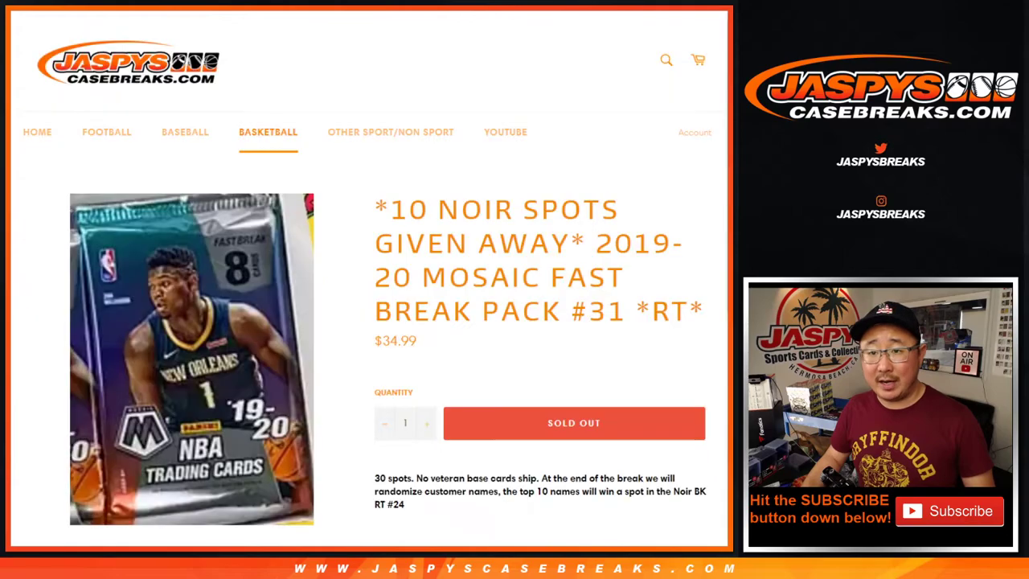
pyautogui.doubleClick(408, 209)
pyautogui.hotkey('ctrl', 'shift', 'Tab')
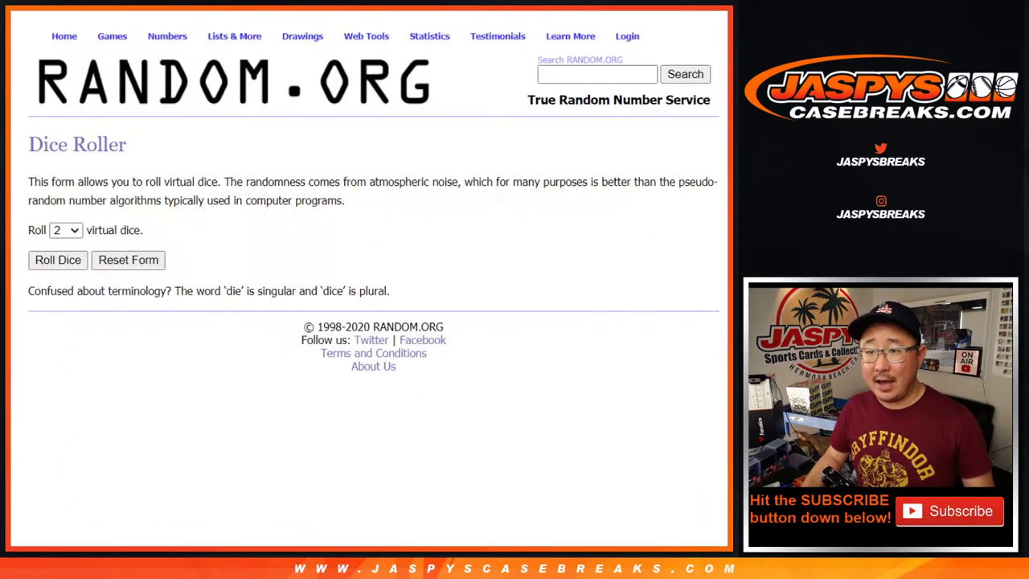
pyautogui.click(57, 260)
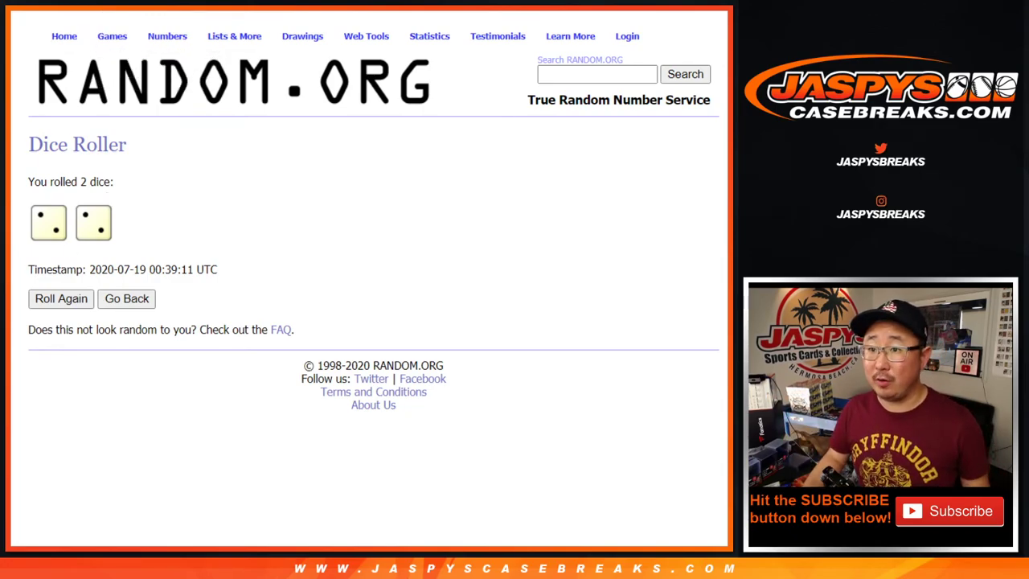
# Step: Randomize the 30 customer names and shuffle them once more
pyautogui.hotkey('ctrl', 'shift', 'Tab')
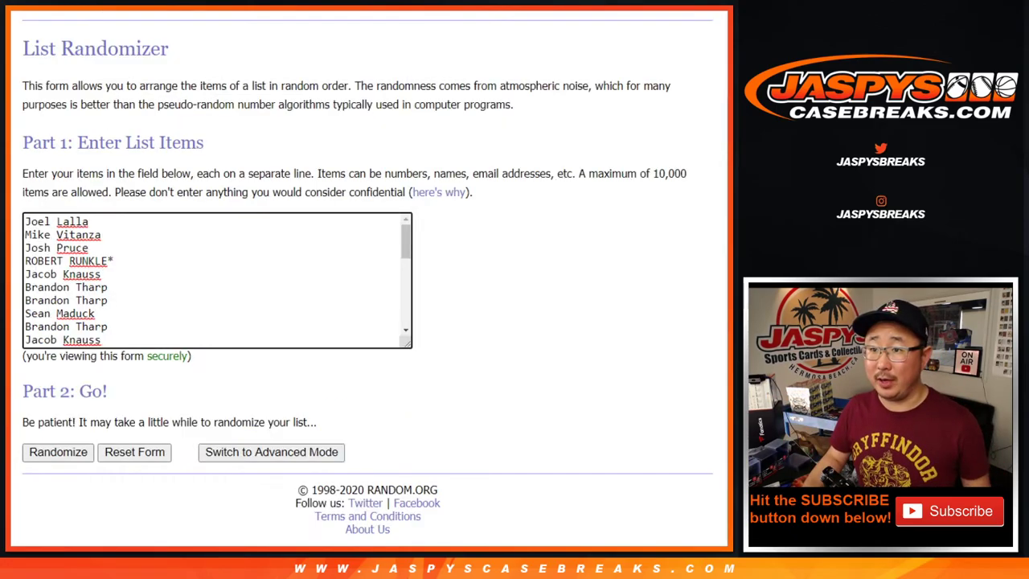
pyautogui.click(49, 456)
pyautogui.click(46, 454)
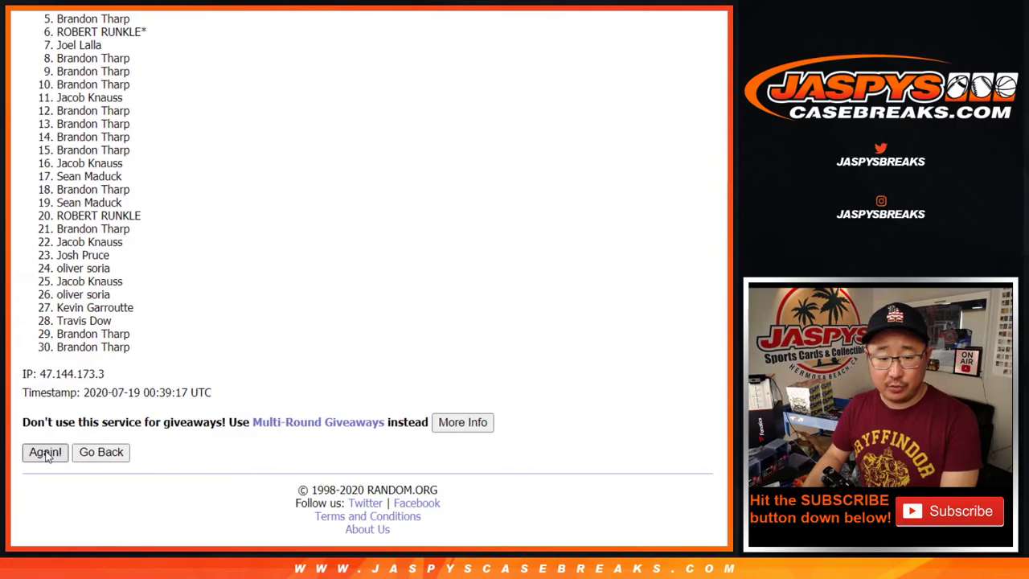
# Step: Reshuffle the names until the list reads randomized 4 times
pyautogui.click(45, 453)
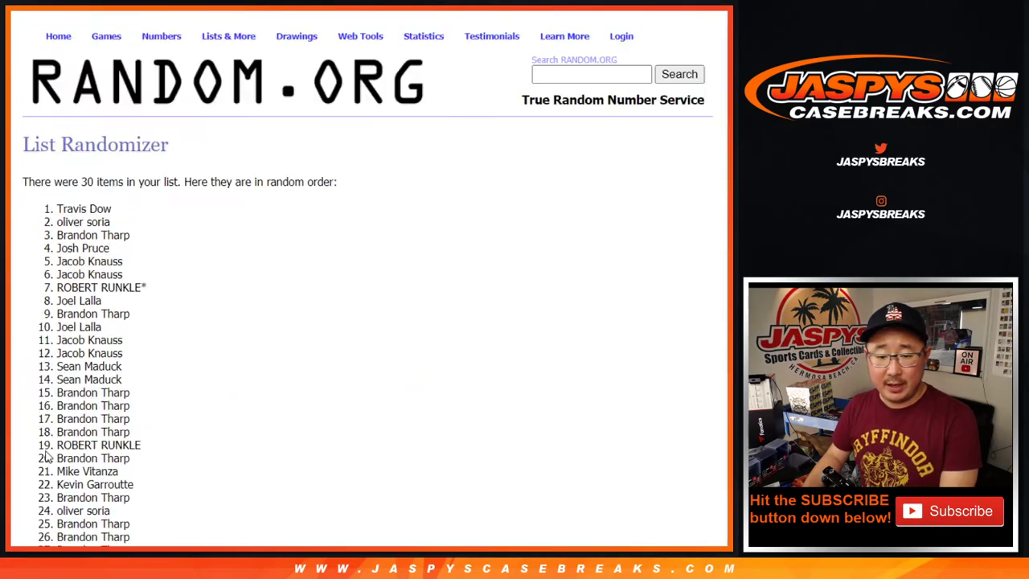
pyautogui.scroll(-3, 46, 456)
pyautogui.click(46, 452)
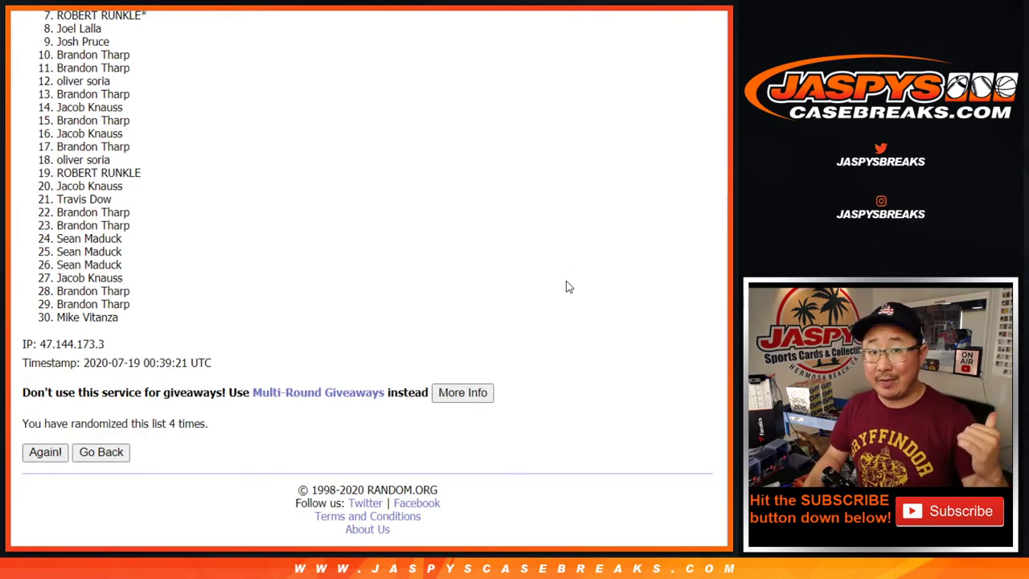
# Step: Highlight the top 10 names in the final randomized list
pyautogui.moveTo(58, 70); pyautogui.dragTo(151, 323)
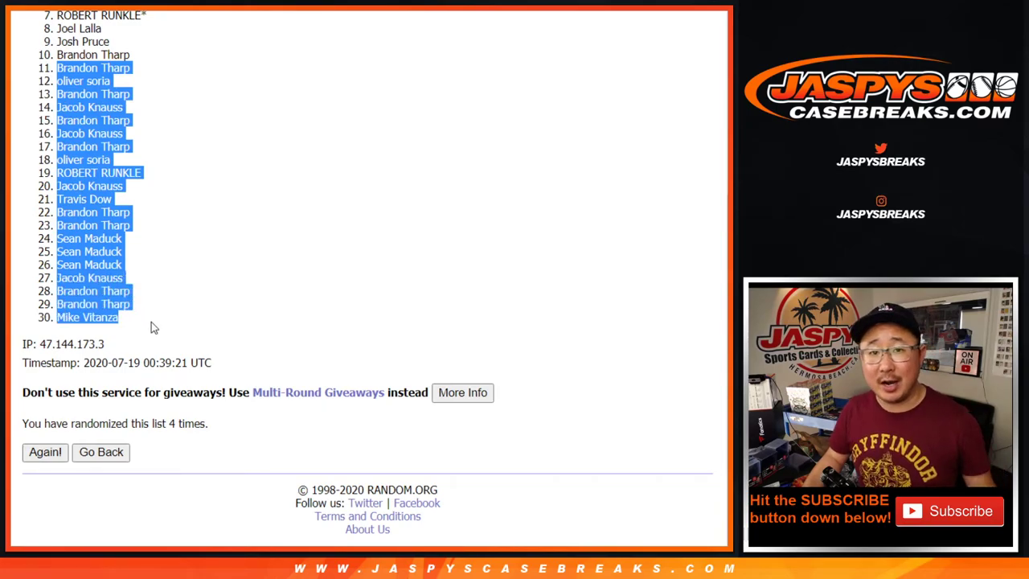
pyautogui.click(252, 53)
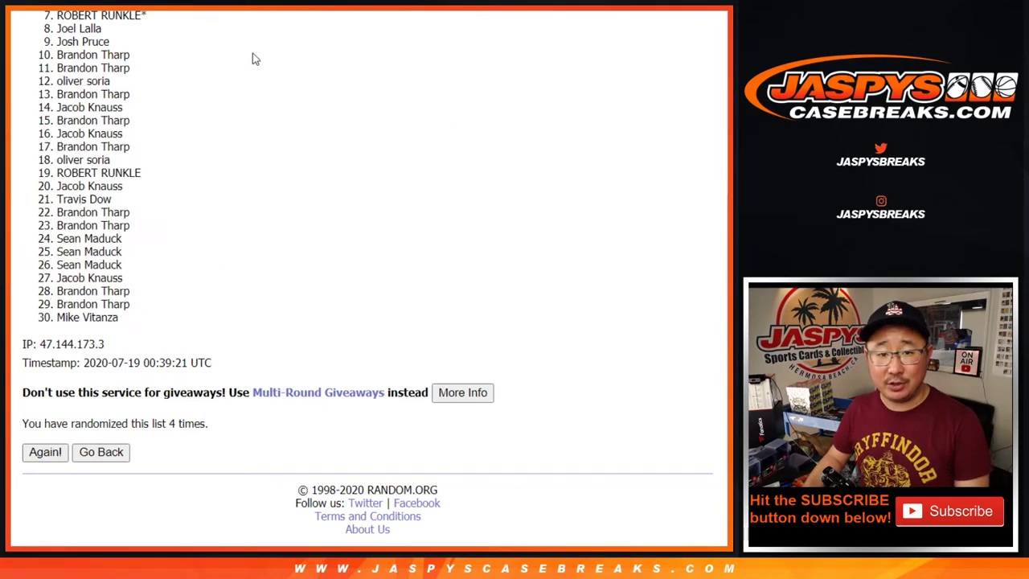
pyautogui.scroll(2, 367, 279)
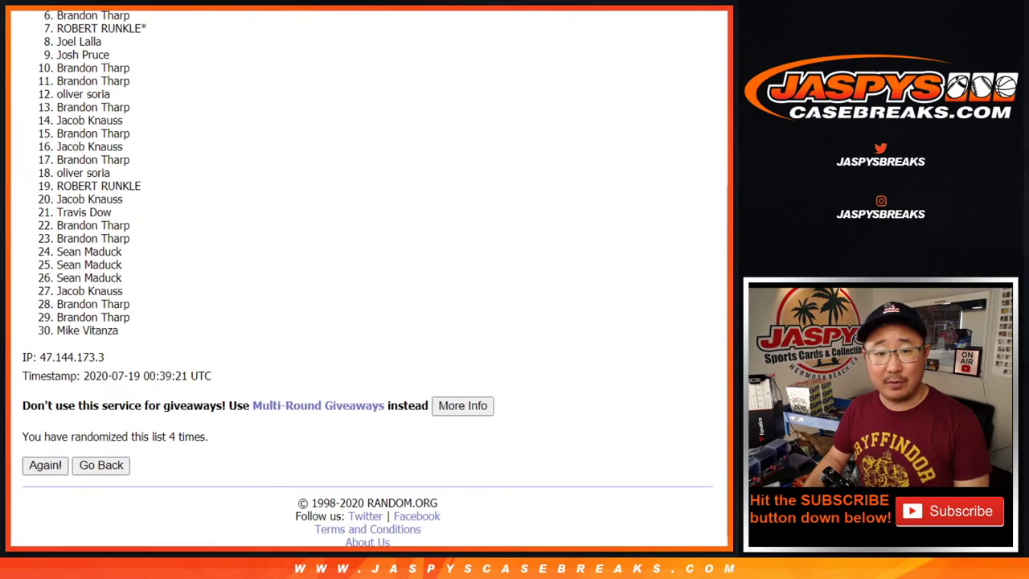
pyautogui.scroll(3, 368, 278)
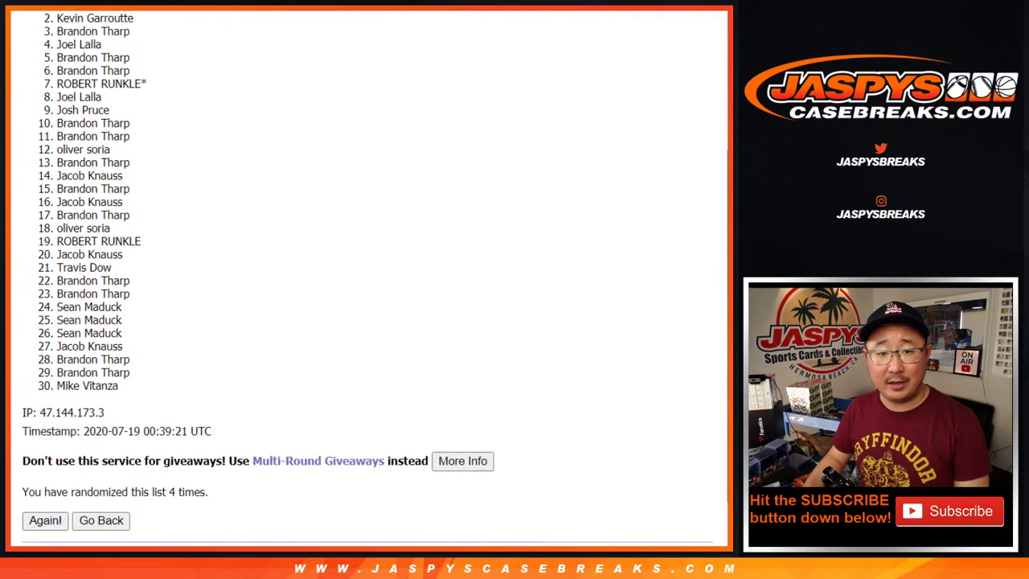
pyautogui.moveTo(59, 11); pyautogui.dragTo(152, 150)
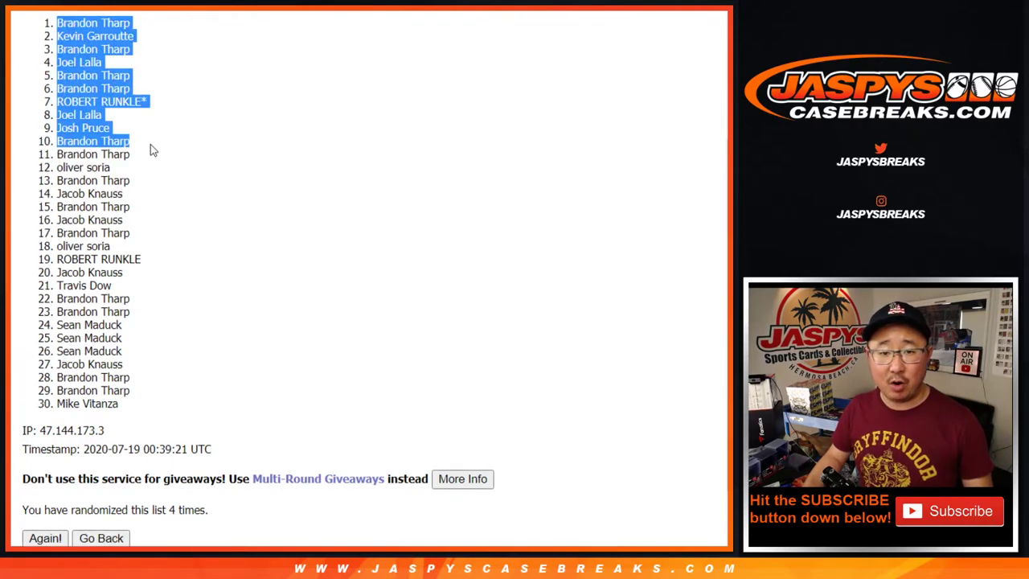